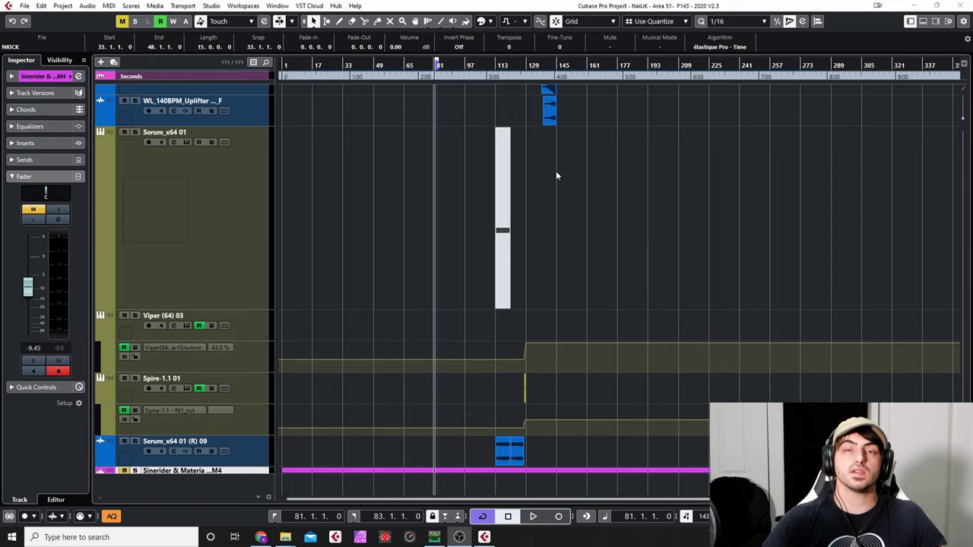
# Clear the event selection, zoom into bars 77–93 and toggle the 81–83 cycle
pyautogui.click(401, 218)
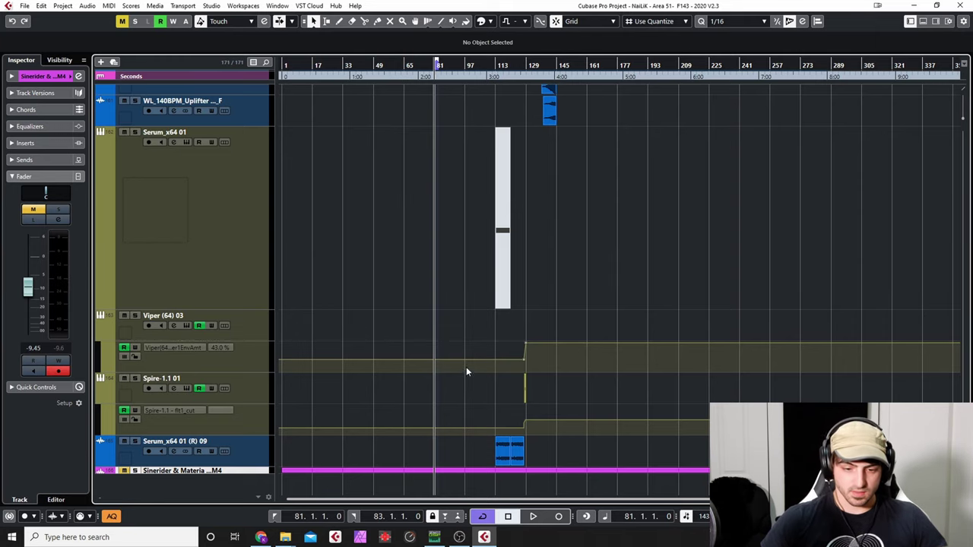
pyautogui.scroll(10, 443, 222)
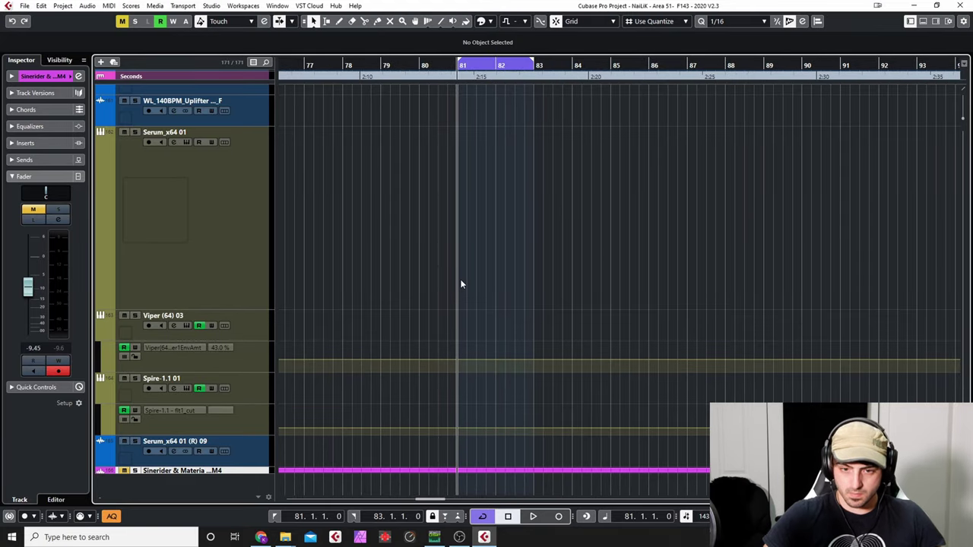
pyautogui.press('KP_Divide')
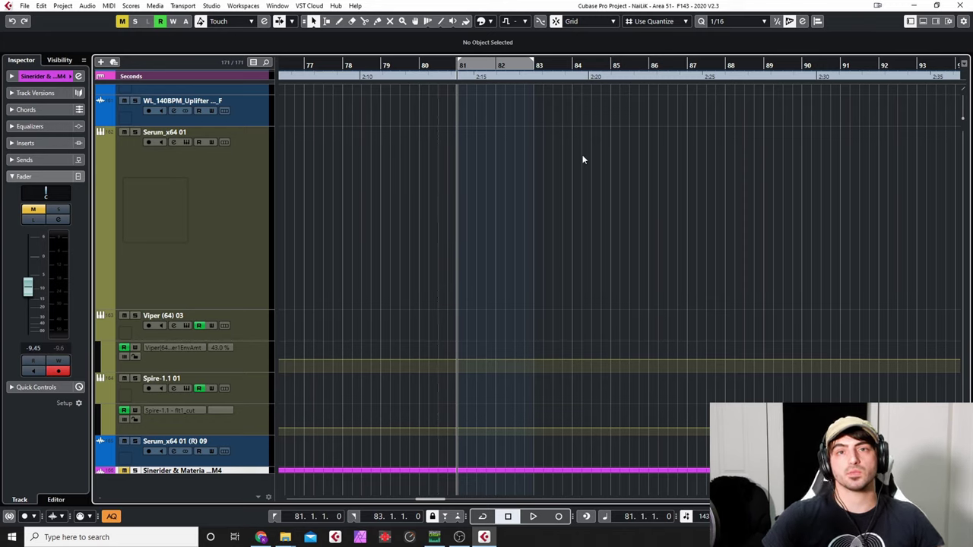
pyautogui.press('KP_Divide')
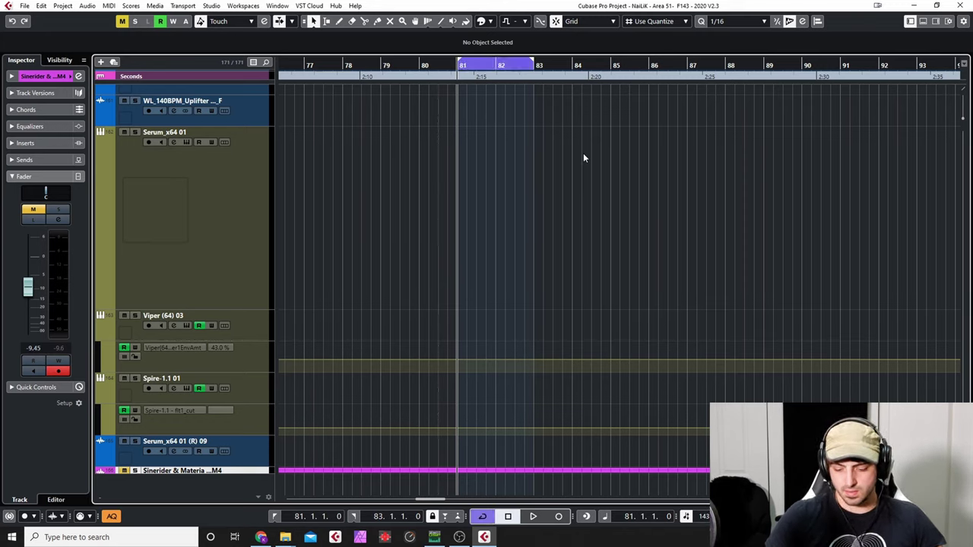
pyautogui.press('KP_Divide')
# Play the bars 81–83 loop with Cycle on, stop, and heighten the reference track
pyautogui.press('space')
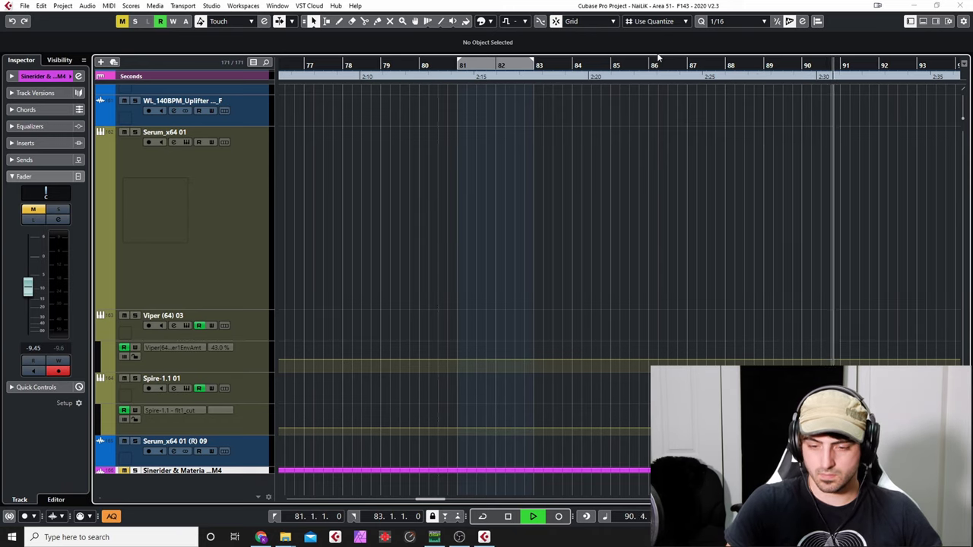
pyautogui.press('KP_1')
pyautogui.press('KP_Divide')
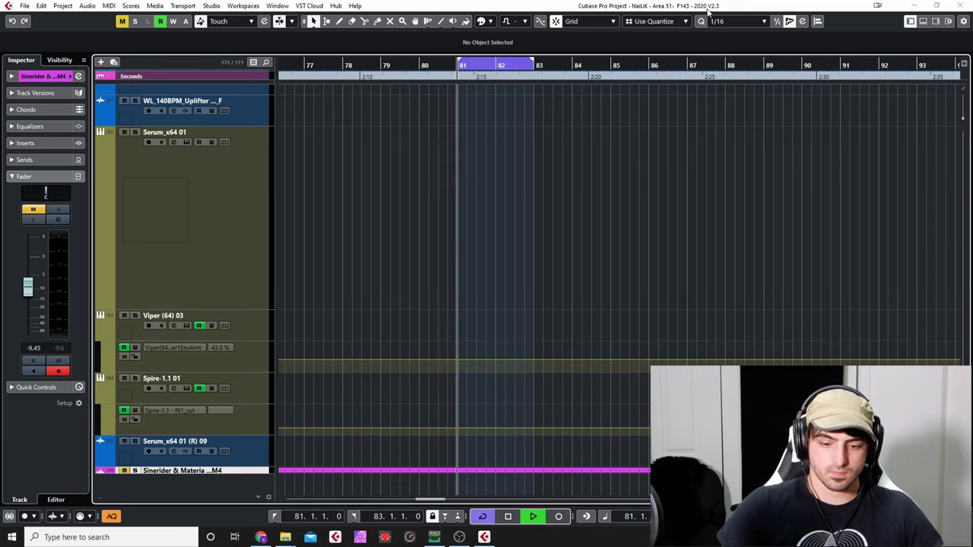
pyautogui.press('space')
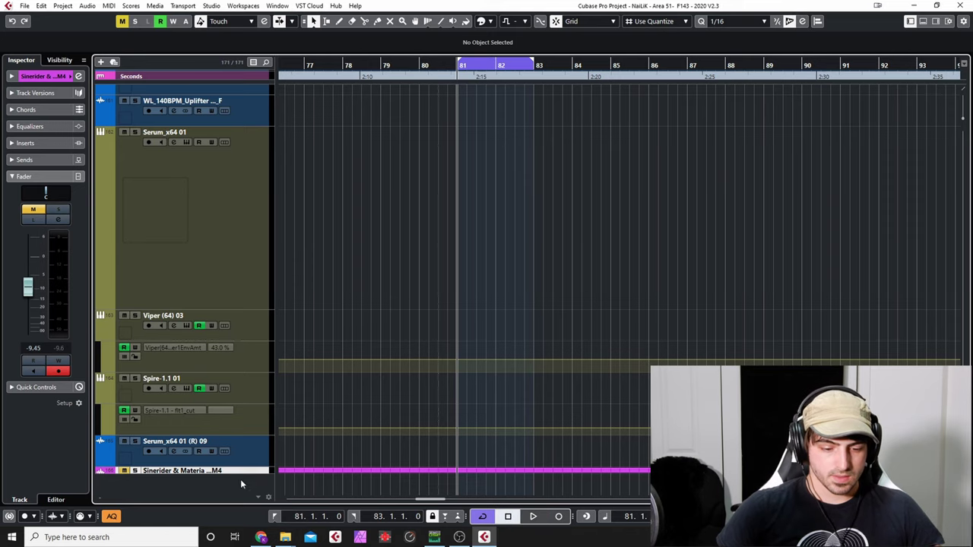
pyautogui.moveTo(242, 487)
pyautogui.mouseDown()
pyautogui.moveTo(240, 503)
pyautogui.moveTo(241, 494)
pyautogui.mouseUp()
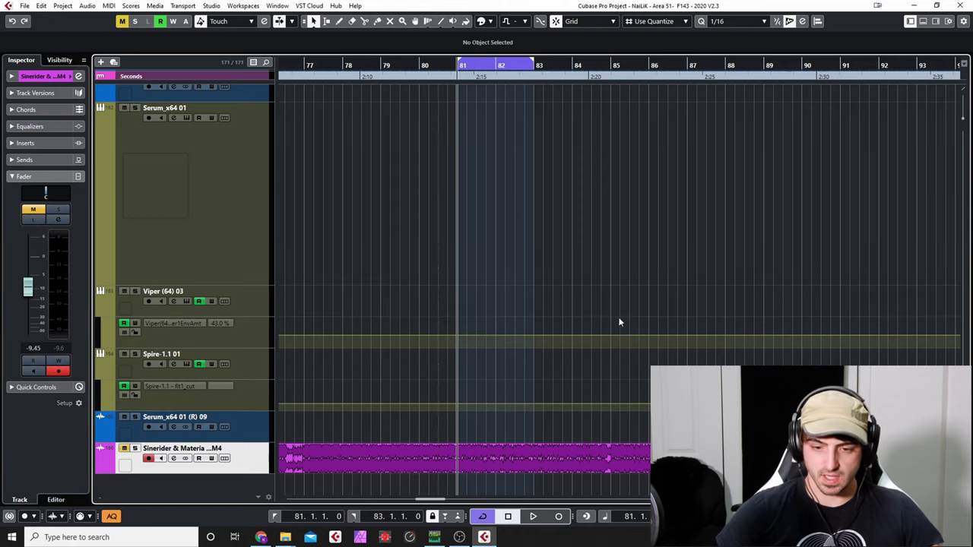
pyautogui.scroll(4, 620, 323)
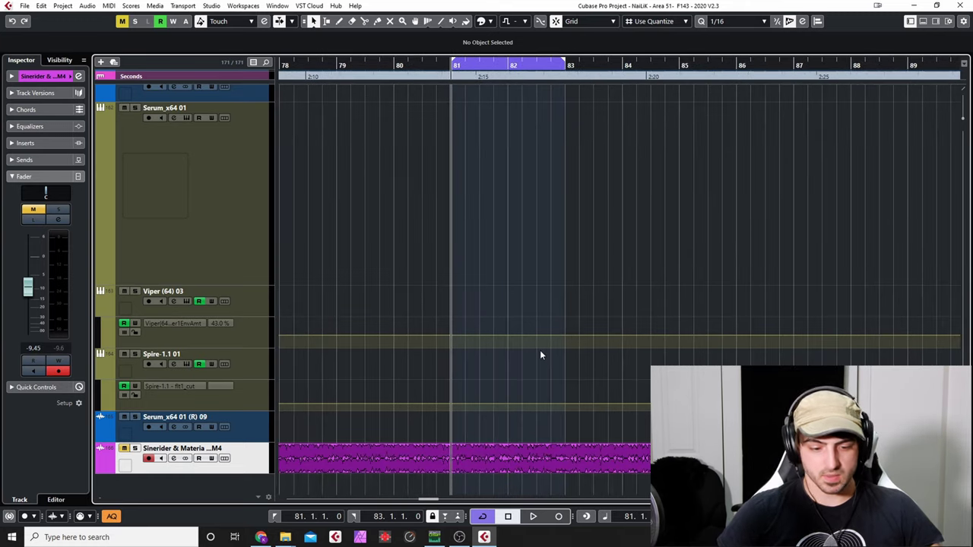
# Solo the reference, open MLoudnessAnalyzer on Stereo Out, and close the Brickwall Limiter
pyautogui.press('s')
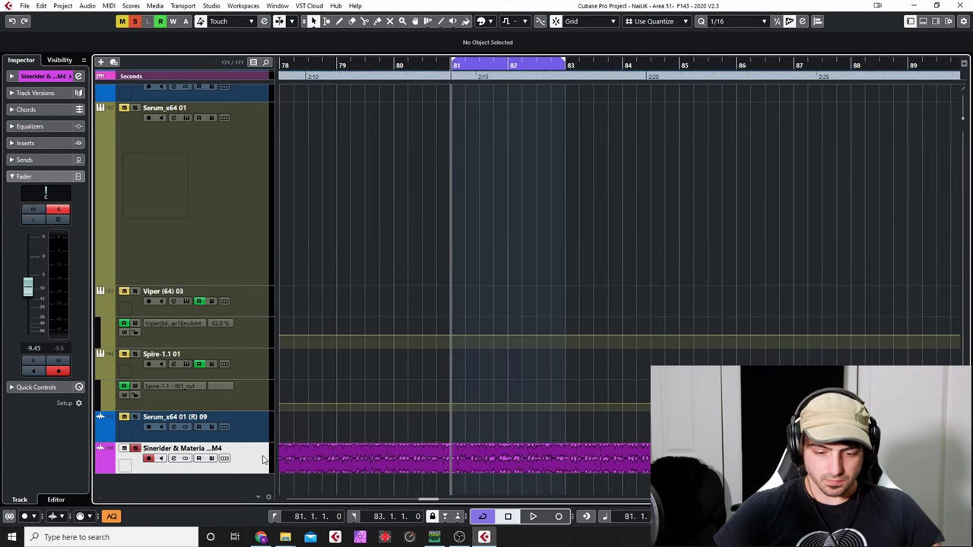
pyautogui.press('F3')
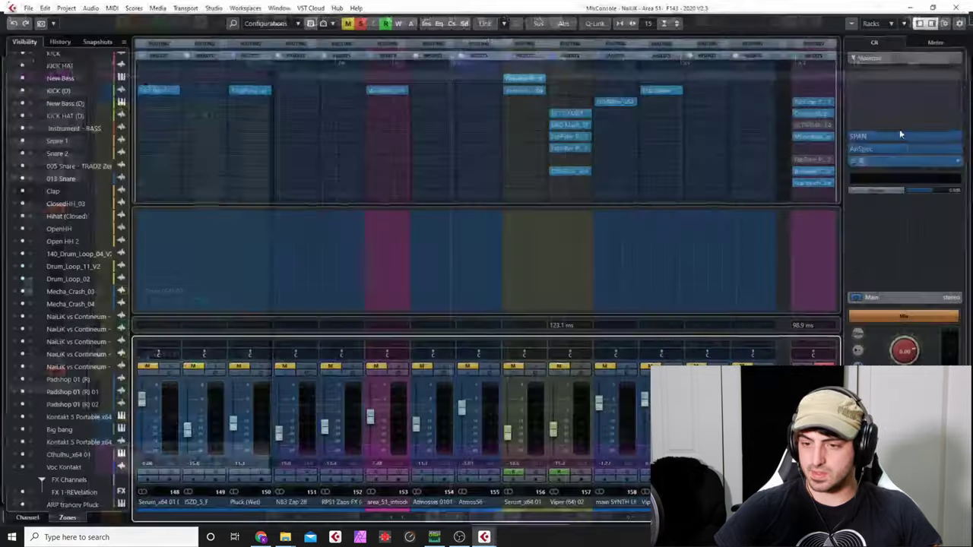
pyautogui.click(815, 171)
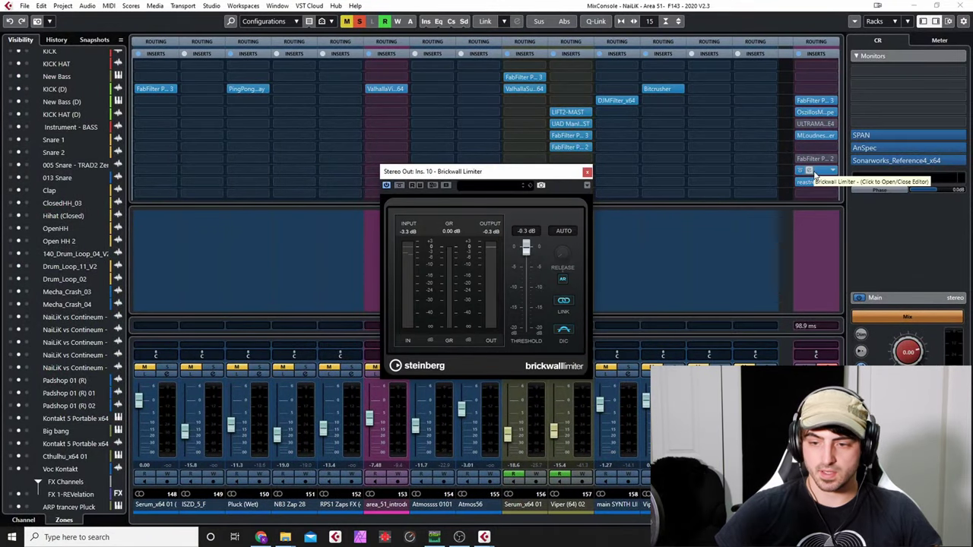
pyautogui.press('F3')
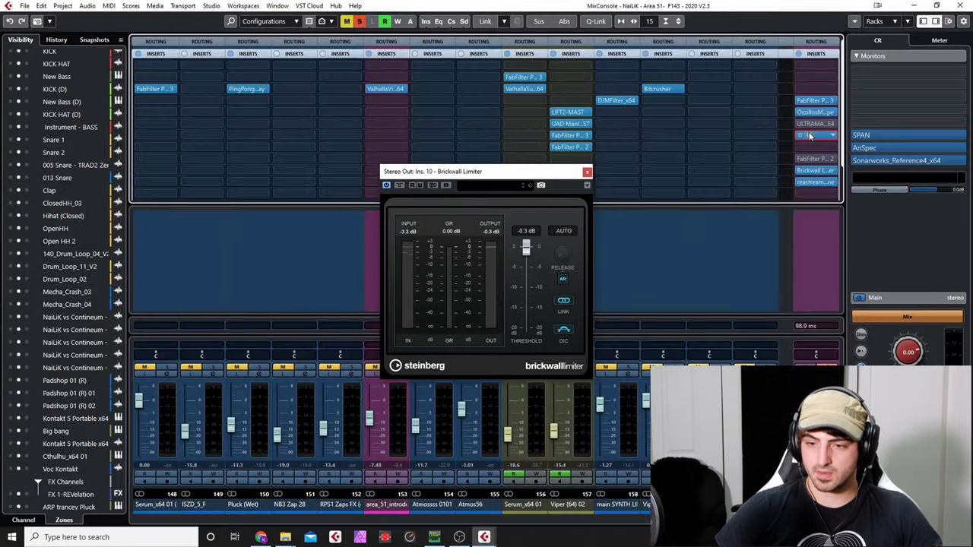
pyautogui.click(809, 134)
pyautogui.press('F3')
pyautogui.click(417, 172)
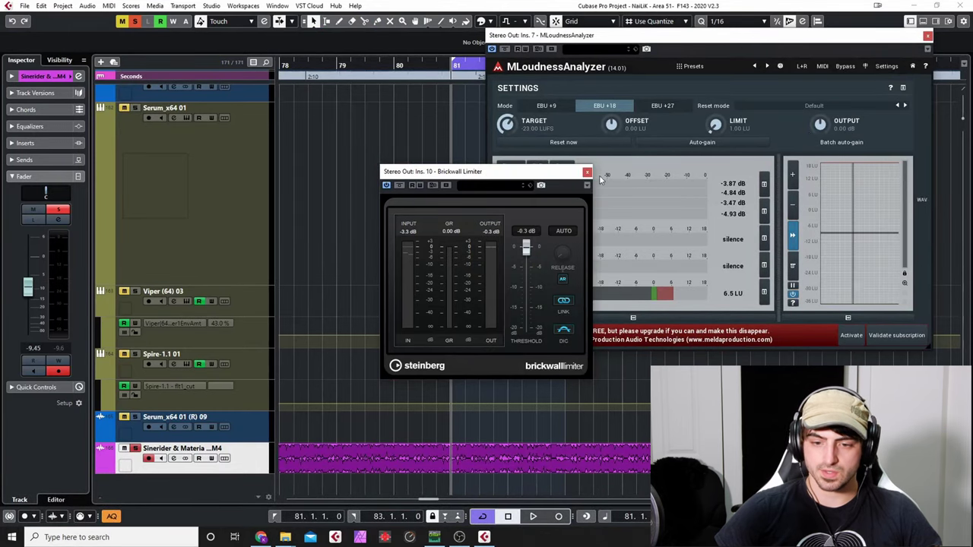
pyautogui.click(578, 170)
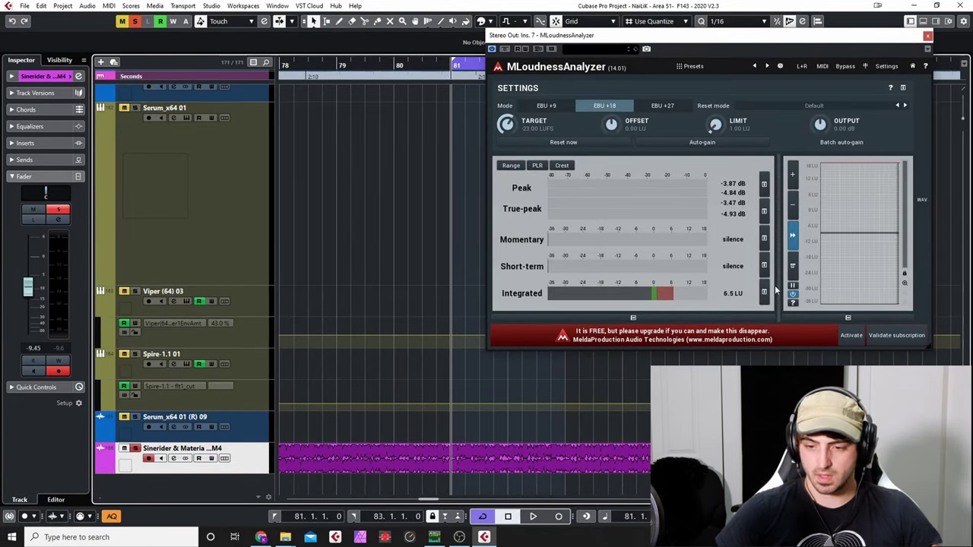
# Measure the mix loudness with the reference muted, then solo the reference to measure it
pyautogui.press('s')
pyautogui.press('m')
pyautogui.press('space')
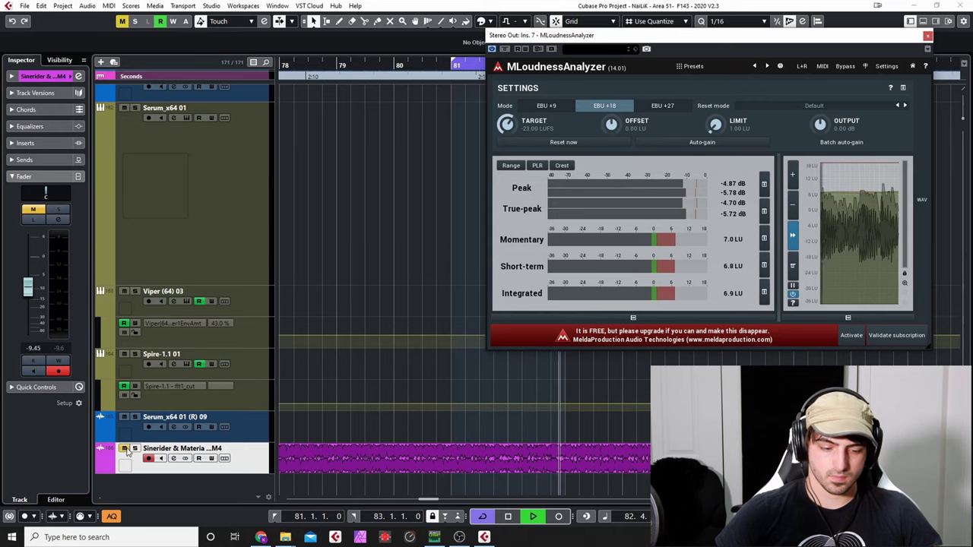
pyautogui.press('m')
pyautogui.press('s')
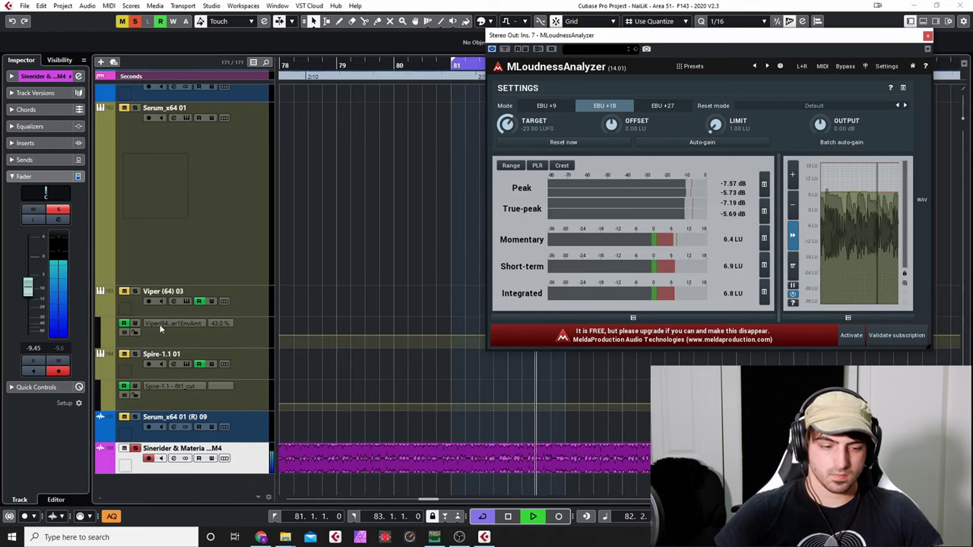
# Set the reference track volume to -9.30 dB, stop playback and close the analyzer
pyautogui.click(79, 355)
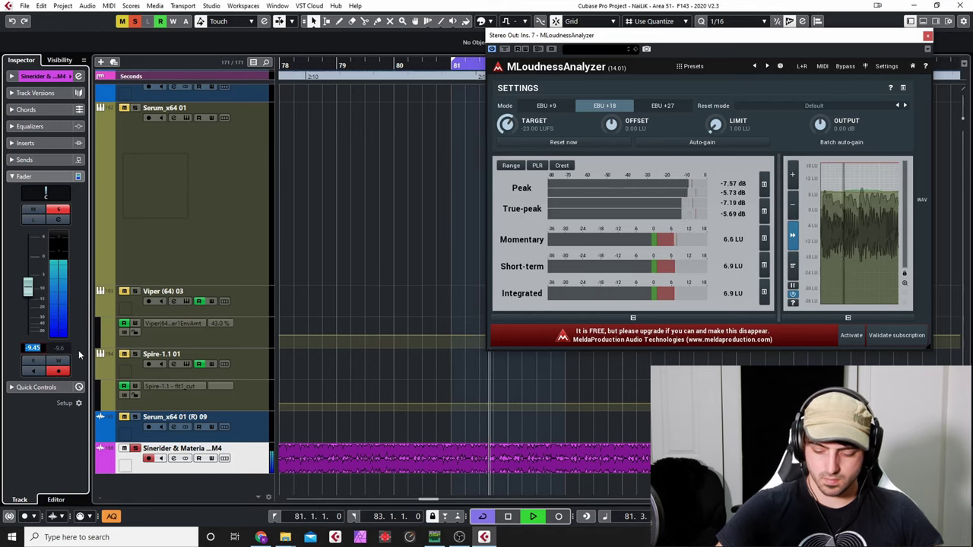
pyautogui.write('-9.3')
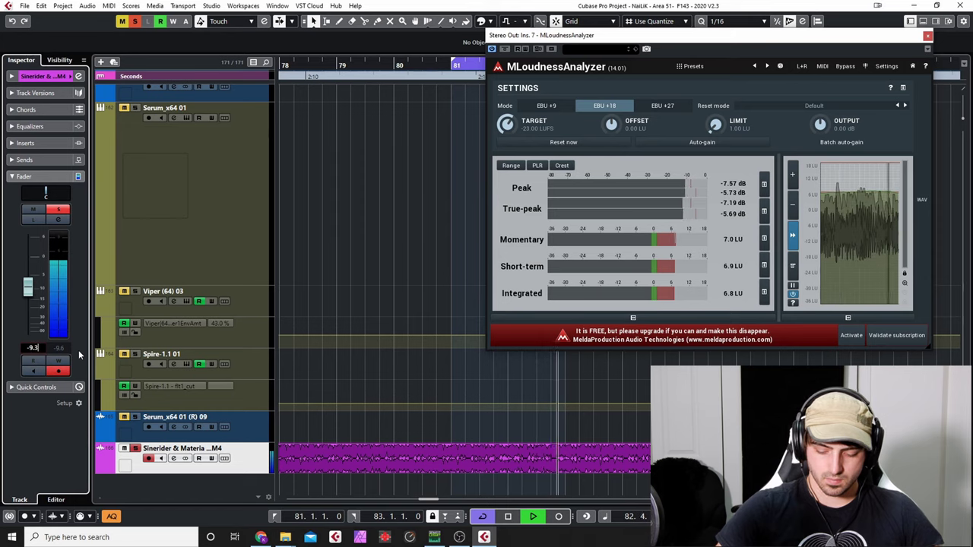
pyautogui.press('Return')
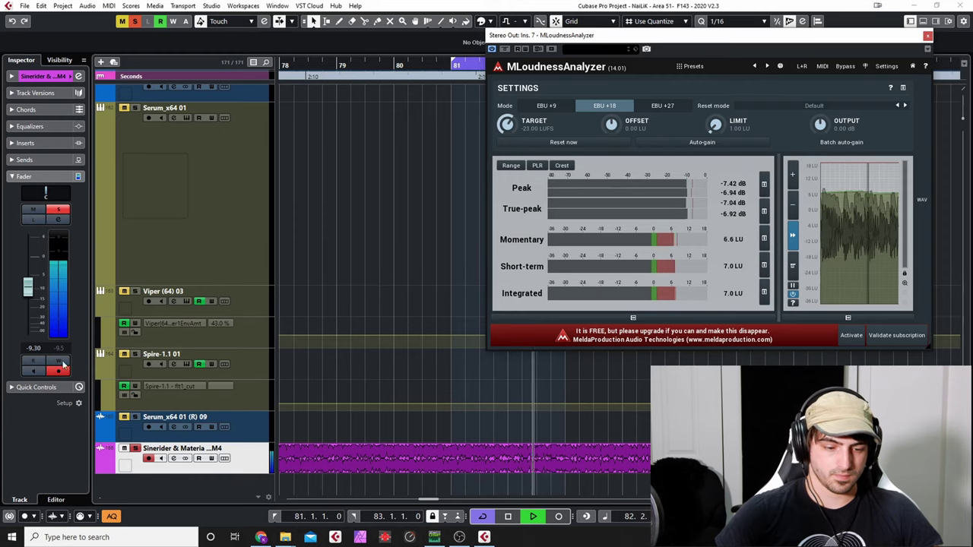
pyautogui.press('space')
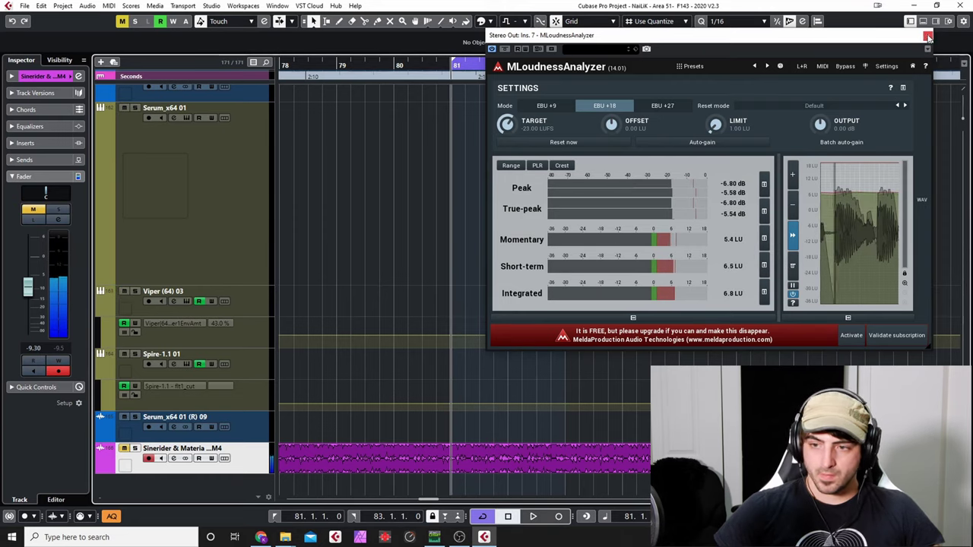
pyautogui.click(927, 36)
# Load FabFilter Pro-Q 3 on an empty Stereo Out insert in Linear Phase mode
pyautogui.press('F3')
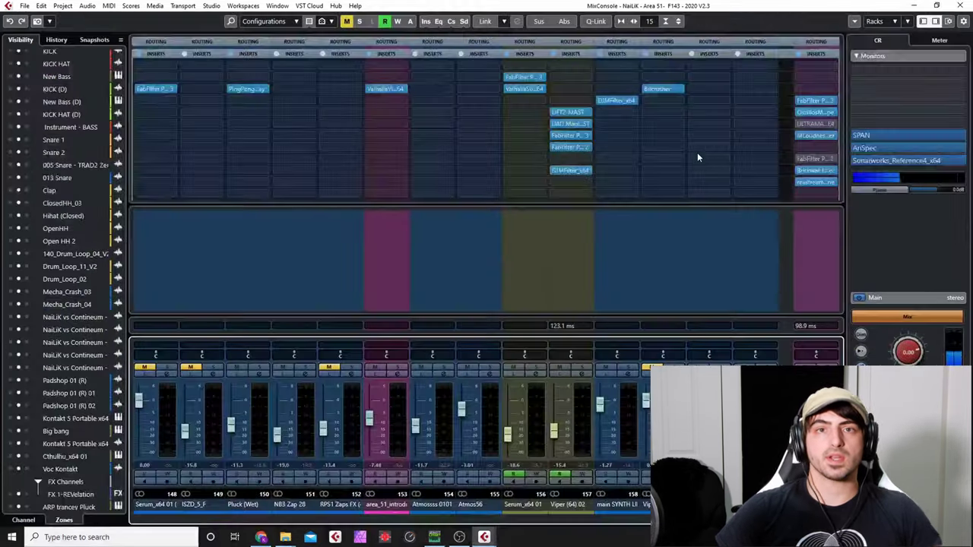
pyautogui.click(830, 147)
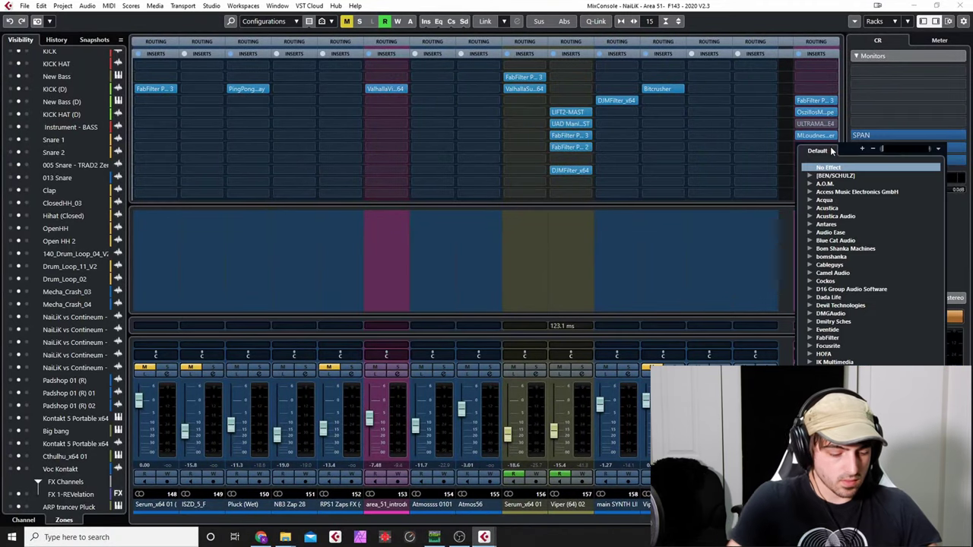
pyautogui.write('pro-q')
pyautogui.press('Return')
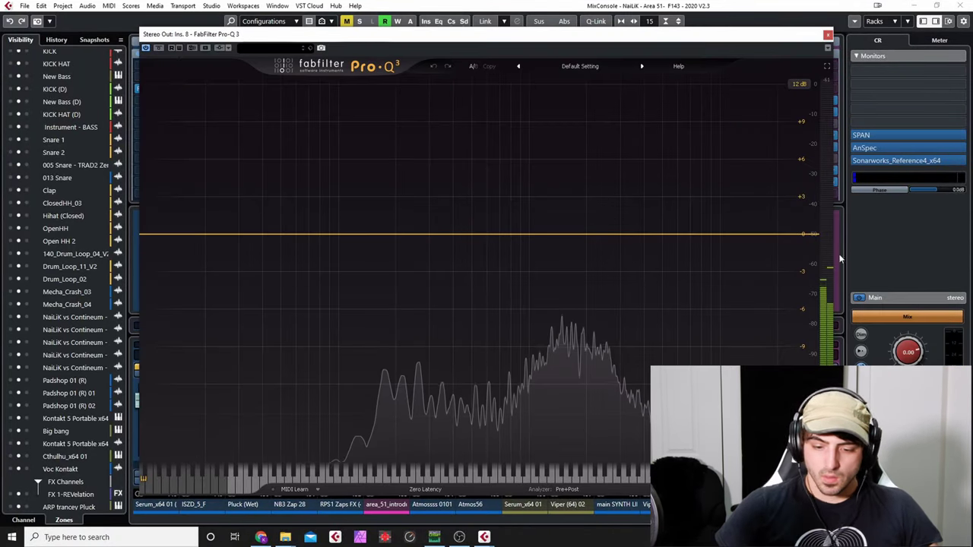
pyautogui.click(416, 489)
pyautogui.click(425, 486)
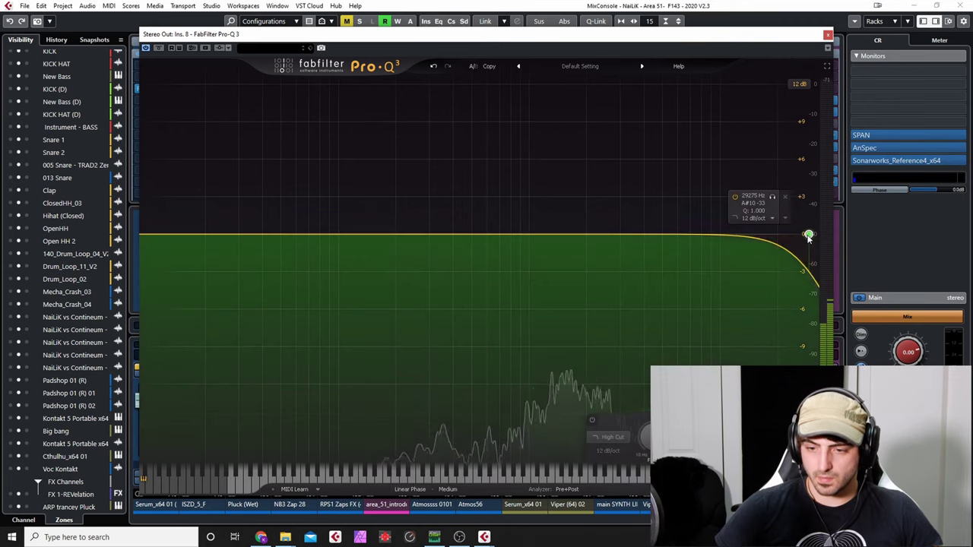
pyautogui.scroll(4, 752, 217)
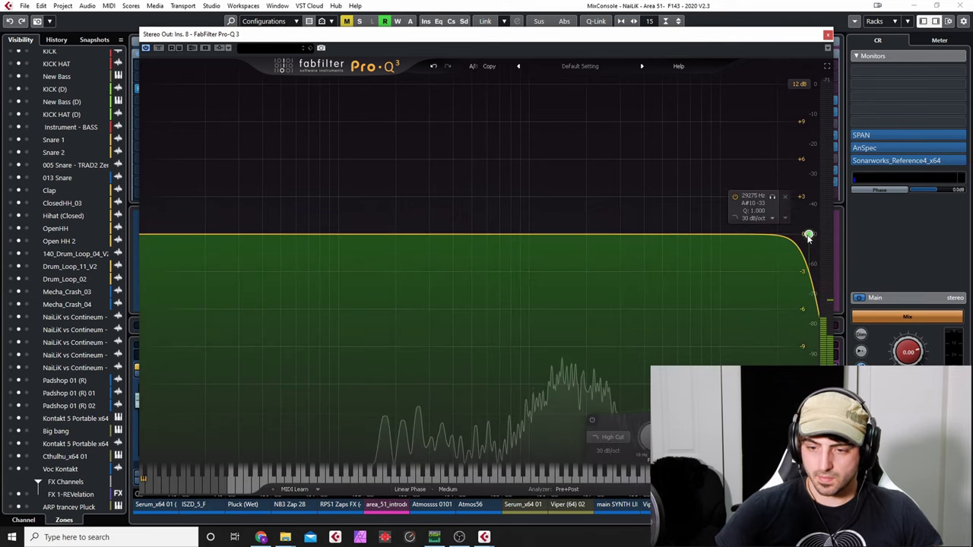
# Set the Pro-Q 3 high-cut to 400 Hz, then close the MixConsole and project window
pyautogui.doubleClick(753, 196)
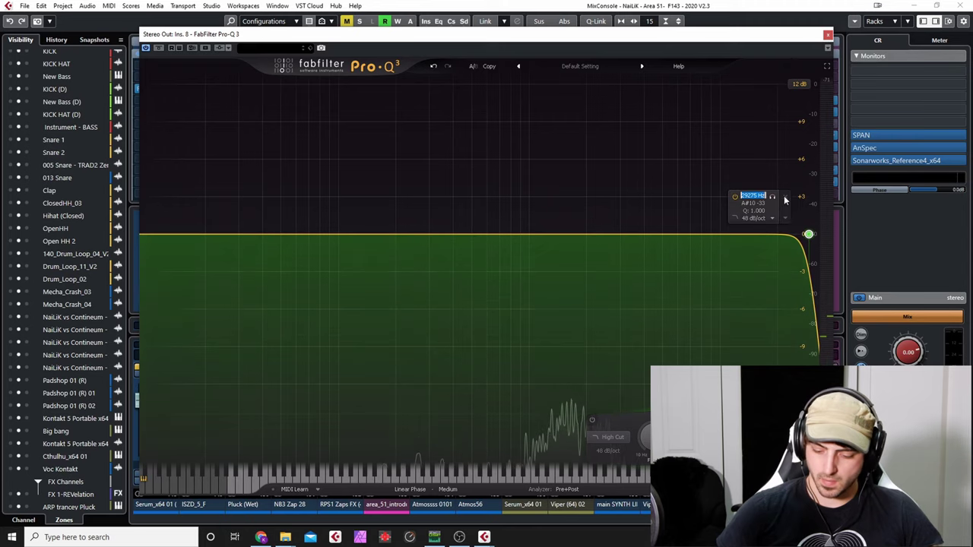
pyautogui.write('4')
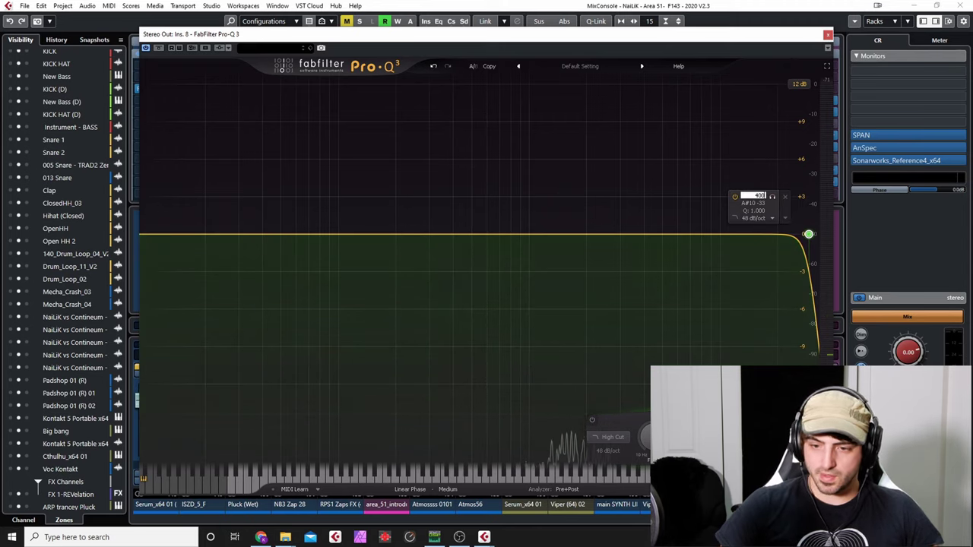
pyautogui.write('00')
pyautogui.press('Return')
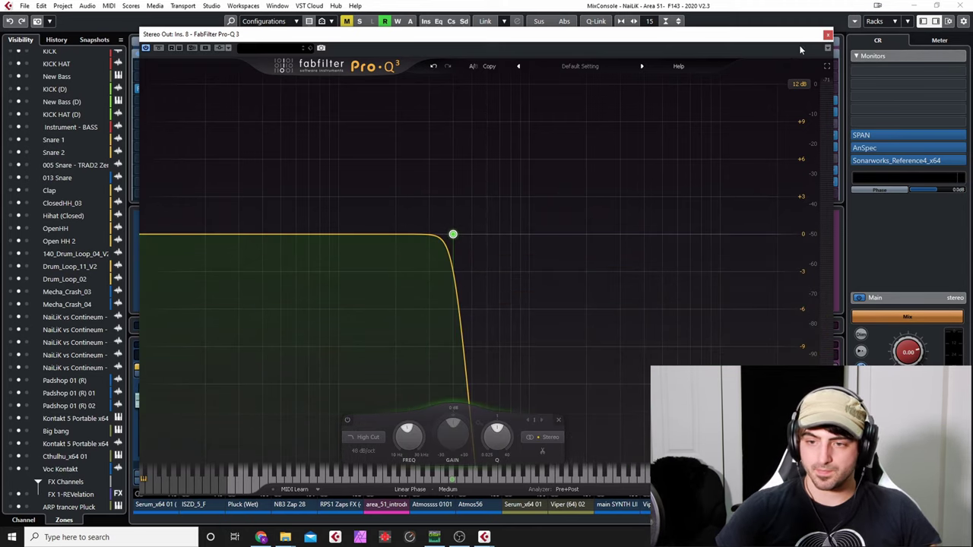
pyautogui.click(962, 6)
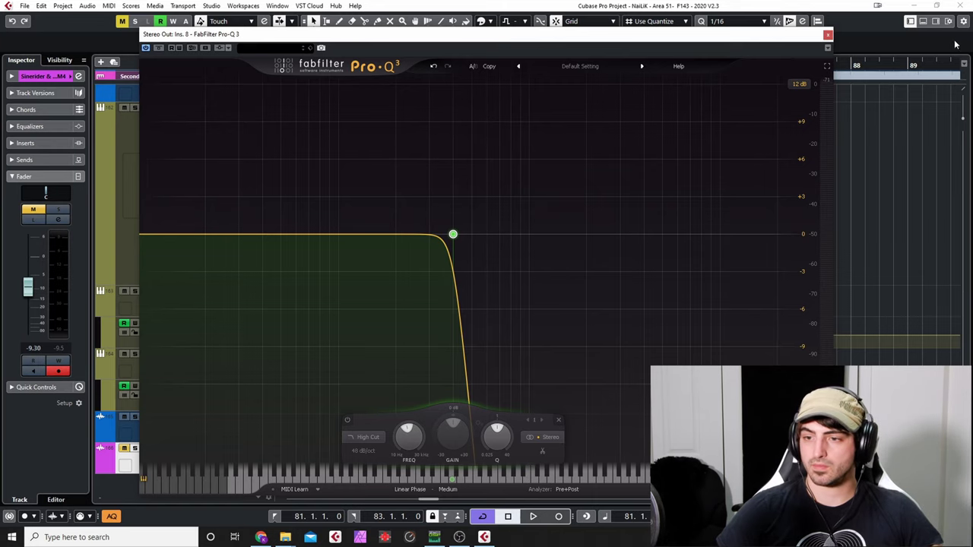
pyautogui.click(960, 6)
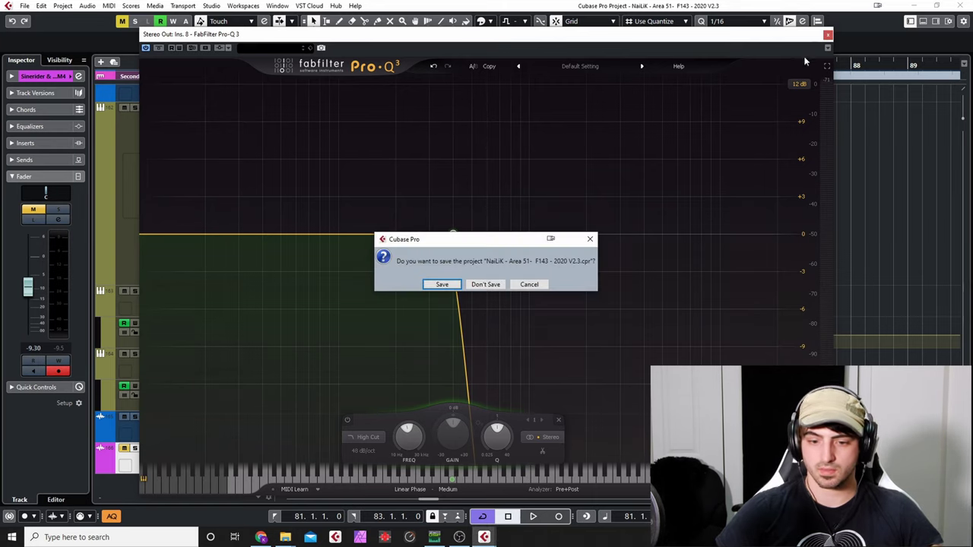
# Cancel the save prompt, close Pro-Q 3, and play the loop with Sinerider soloed, then unsoloed
pyautogui.click(529, 284)
pyautogui.click(828, 35)
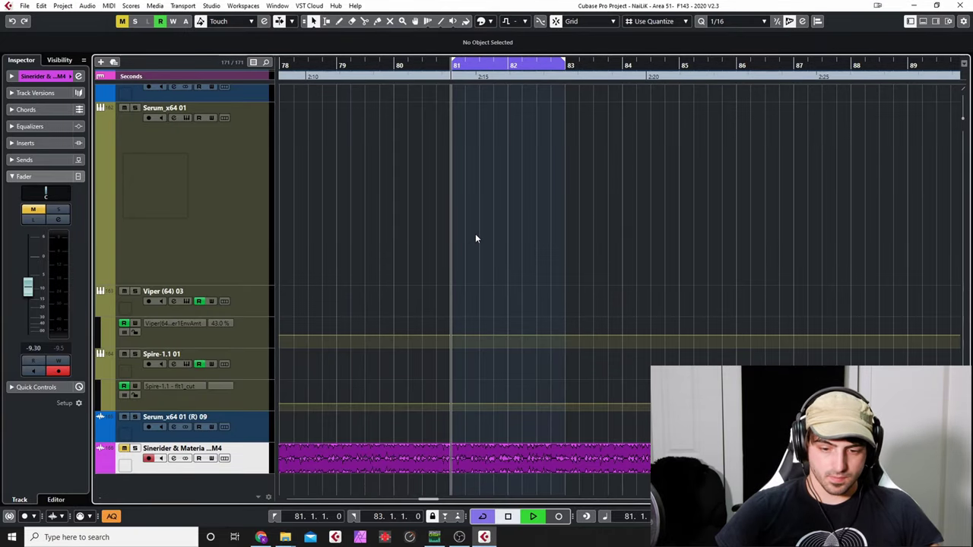
pyautogui.press('space')
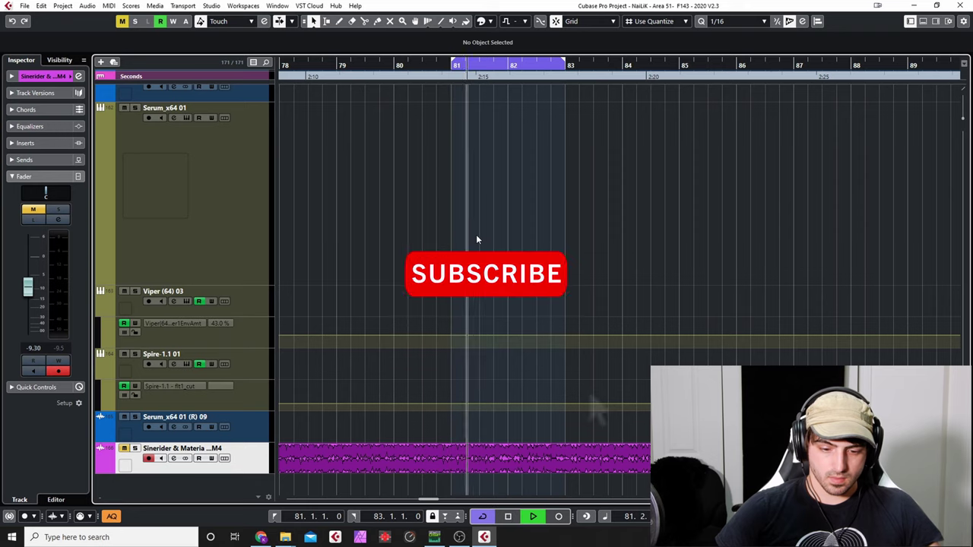
pyautogui.click(137, 450)
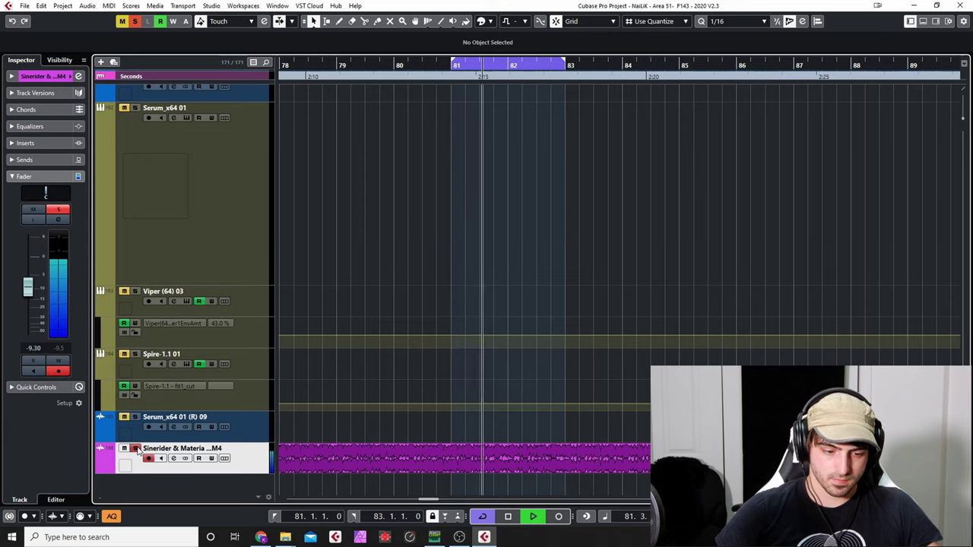
pyautogui.click(136, 449)
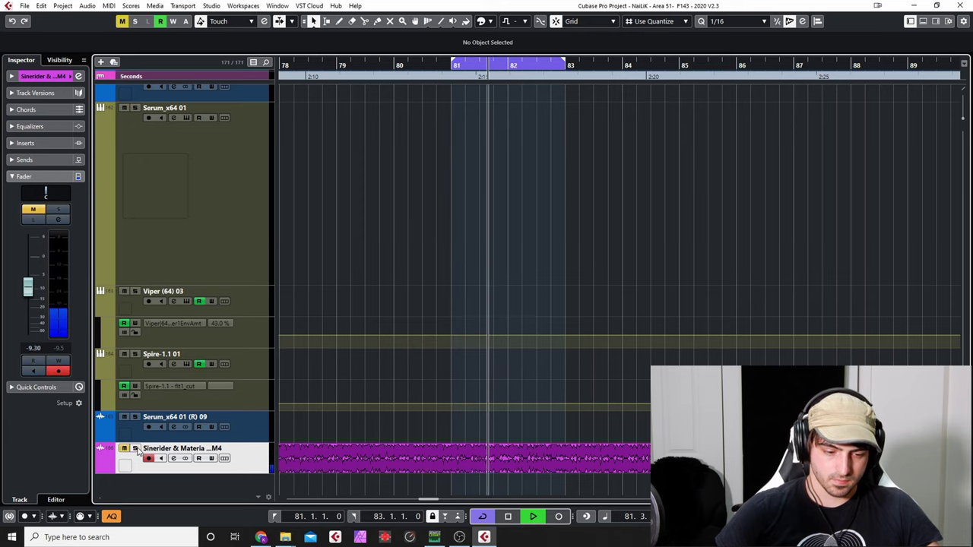
pyautogui.press('space')
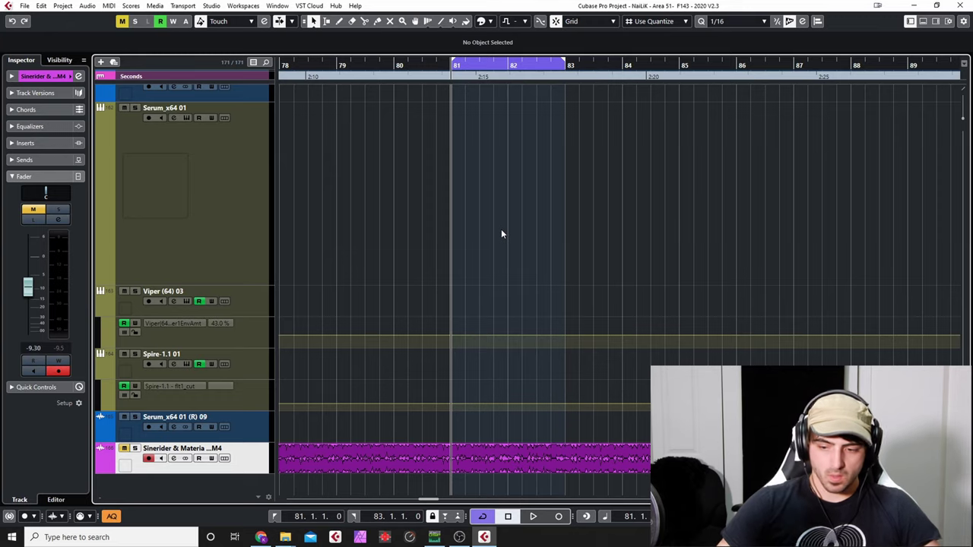
# Scroll up to the top tracks and select KICK to show its 0.72 level in the Inspector
pyautogui.scroll(15, 566, 340)
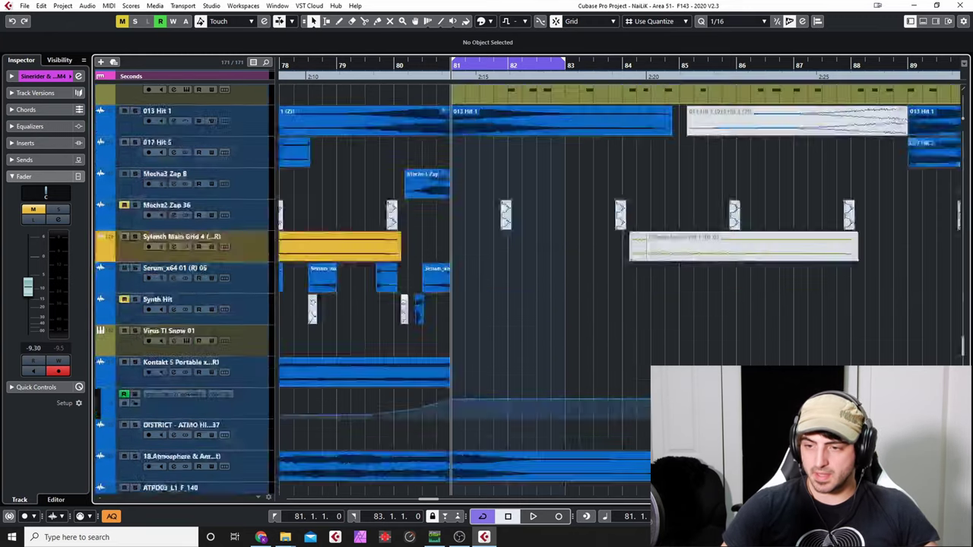
pyautogui.scroll(-4, 566, 341)
pyautogui.scroll(-8, 584, 323)
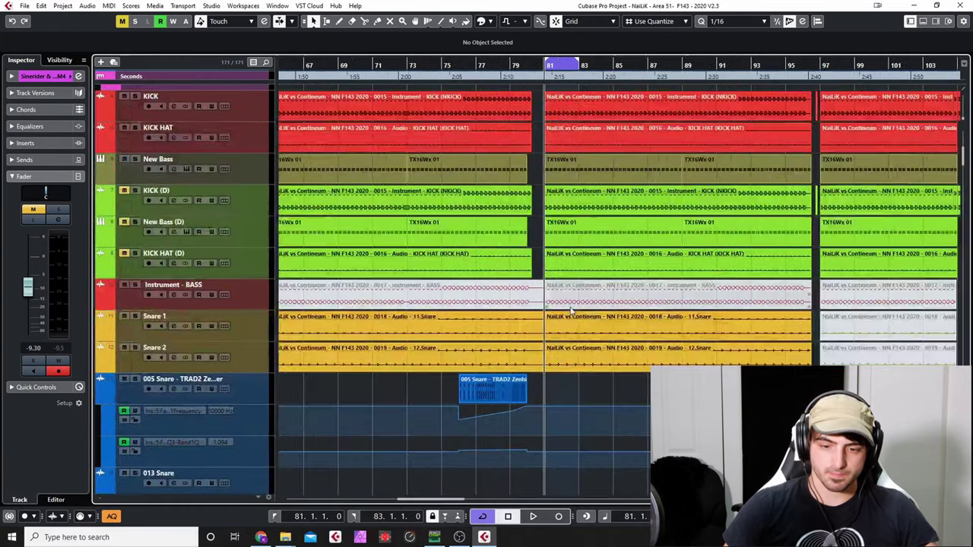
pyautogui.scroll(5, 588, 326)
pyautogui.scroll(-3, 589, 326)
pyautogui.scroll(-3, 599, 327)
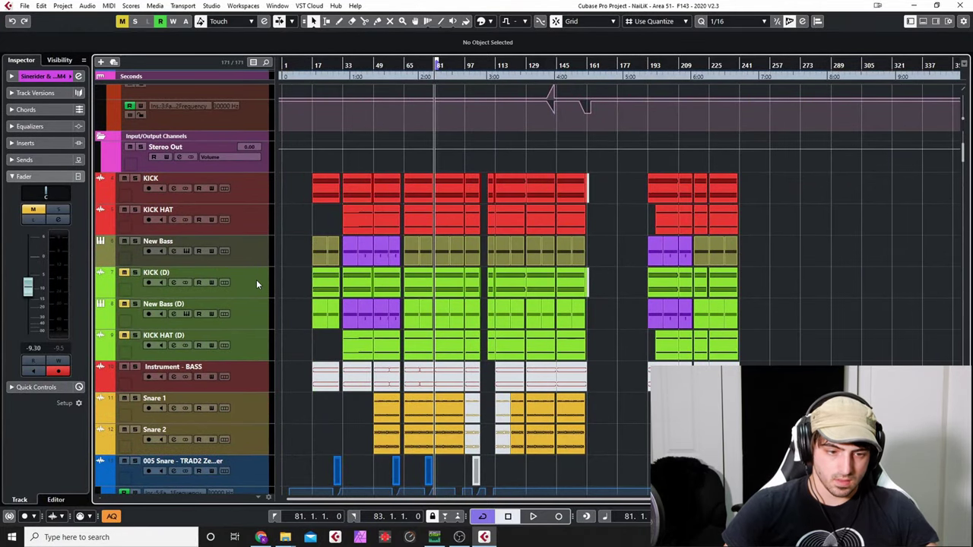
pyautogui.scroll(2, 246, 297)
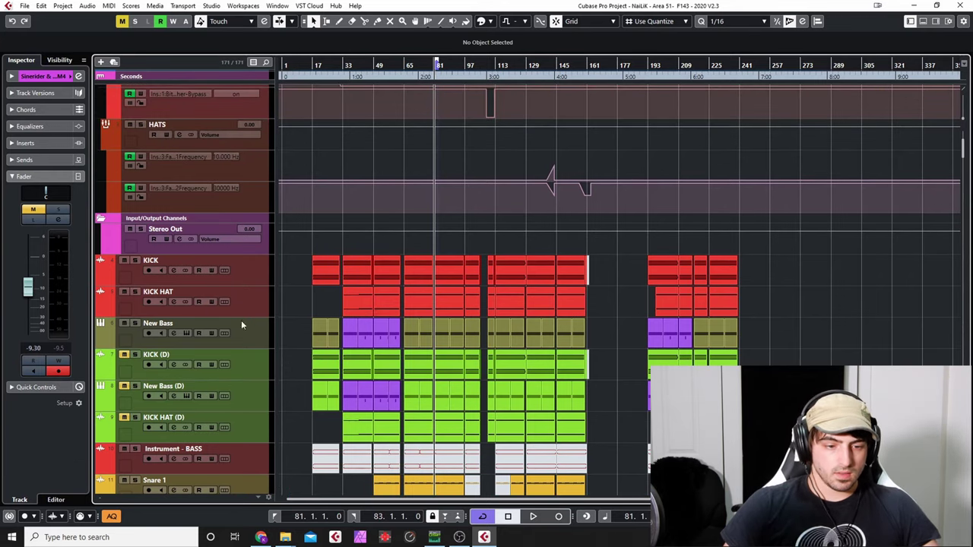
pyautogui.click(249, 272)
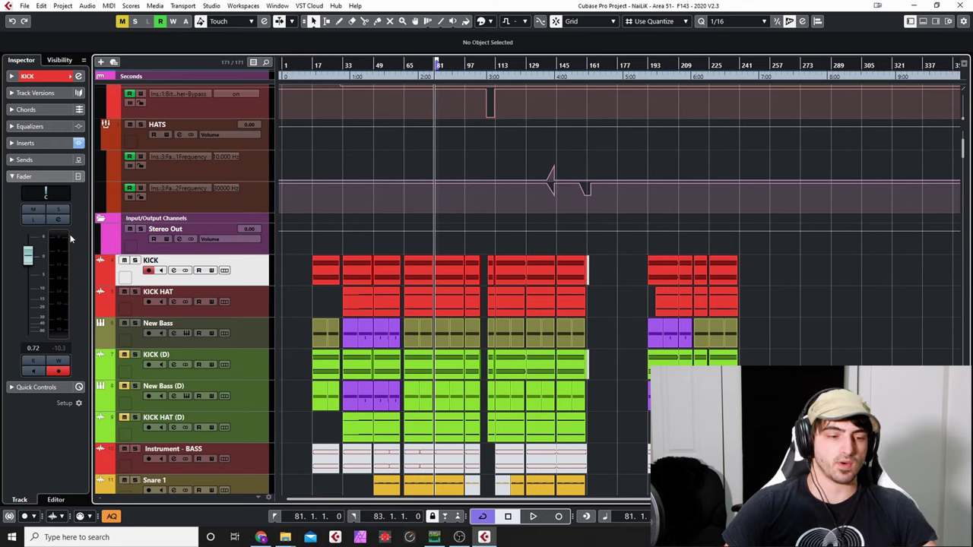
# During playback, reset the KICK fader and lower it to -0.78 dB, comparing against Sinerider
pyautogui.press('space')
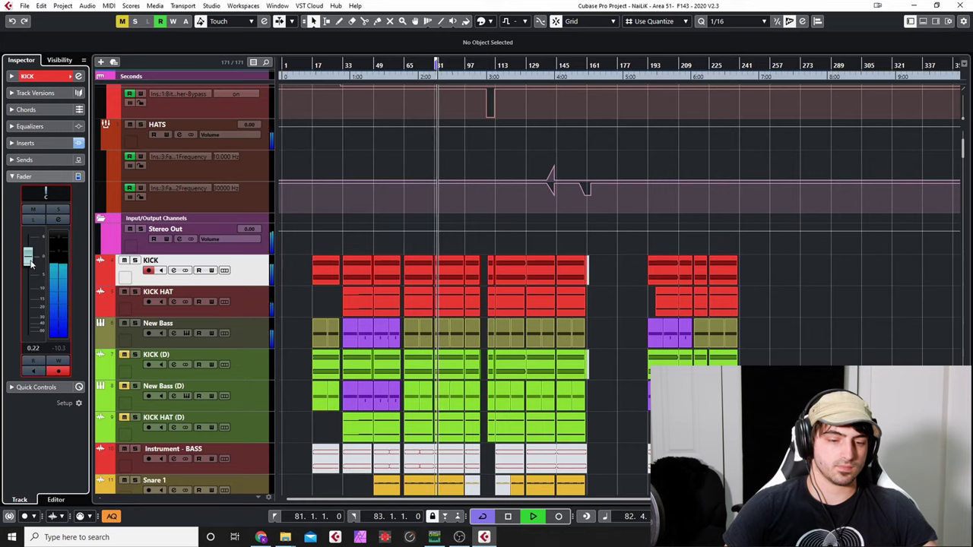
pyautogui.keyDown('ctrl'); pyautogui.click(31, 262); pyautogui.keyUp('ctrl')
pyautogui.moveTo(30, 263); pyautogui.dragTo(32, 267)
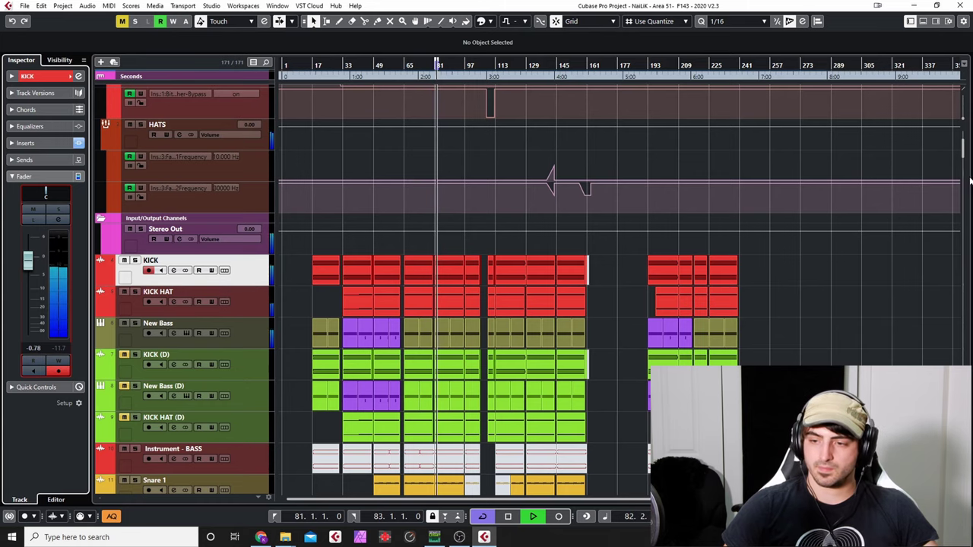
pyautogui.moveTo(963, 155); pyautogui.dragTo(963, 122)
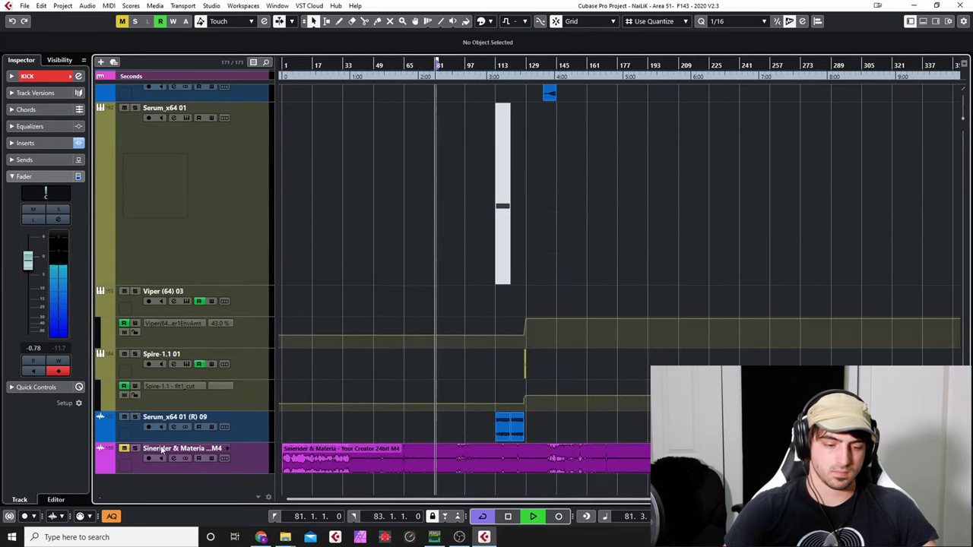
pyautogui.click(135, 449)
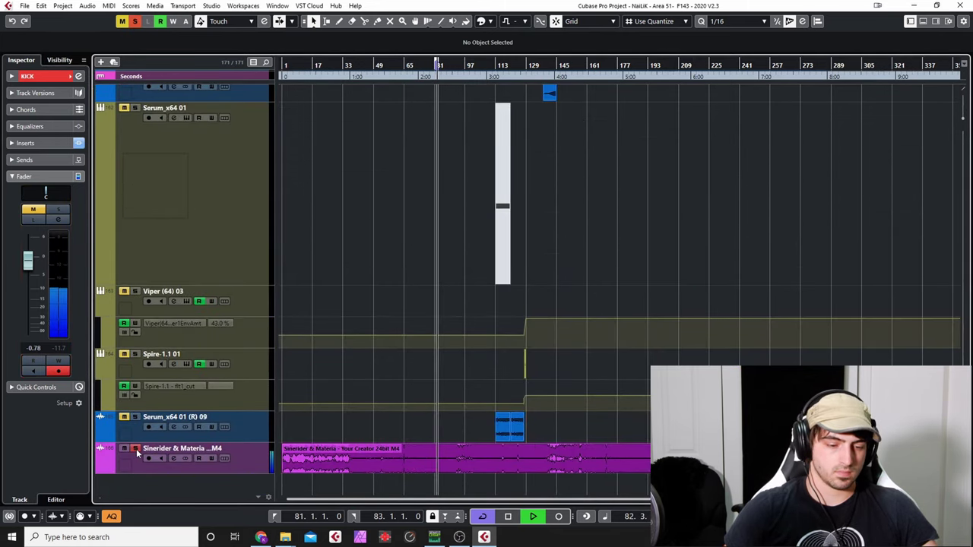
pyautogui.click(136, 450)
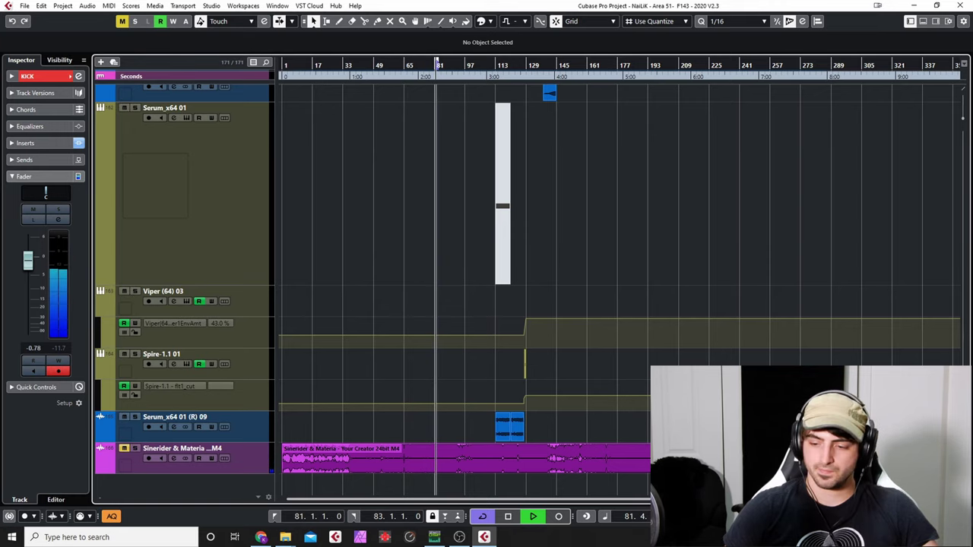
pyautogui.press('space')
# Scroll the track list and select the New Bass track
pyautogui.scroll(10, 183, 304)
pyautogui.scroll(10, 532, 288)
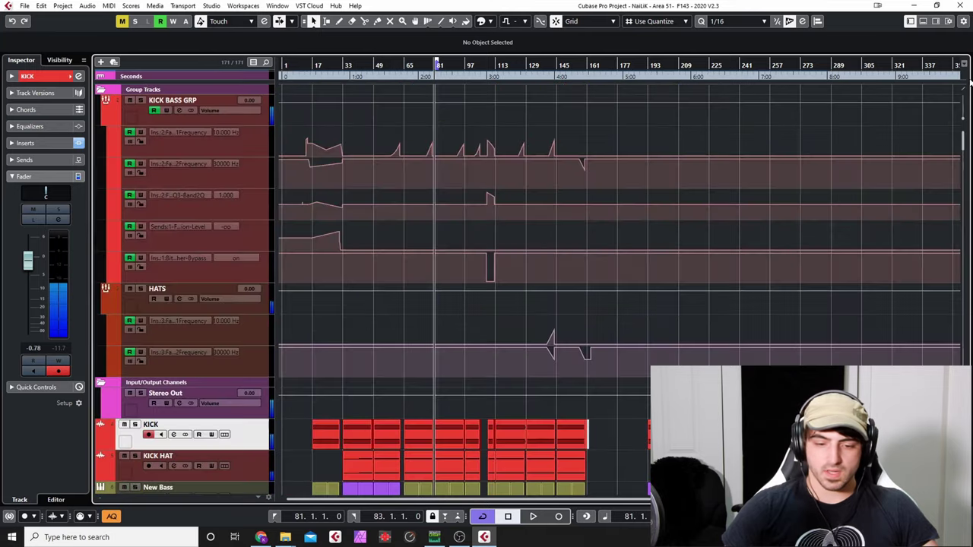
pyautogui.scroll(-4, 437, 239)
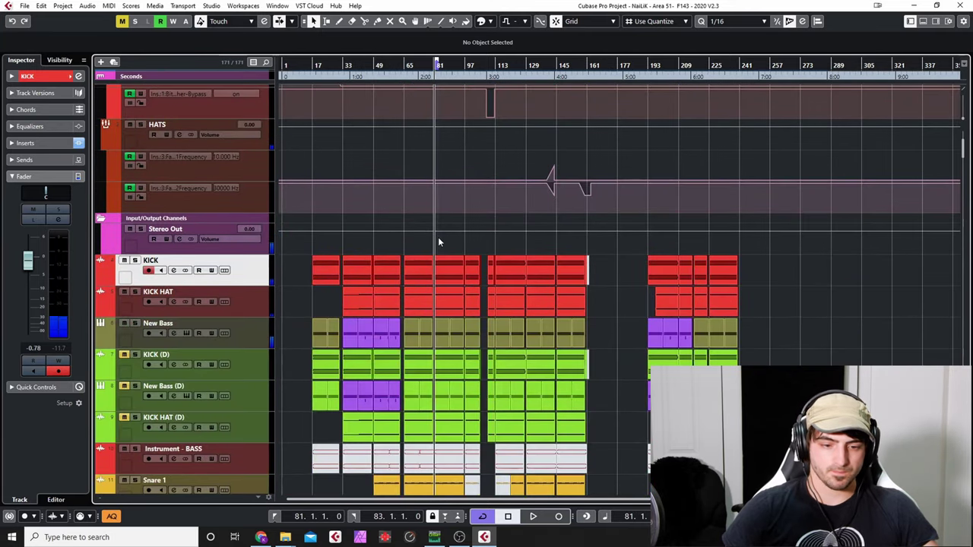
pyautogui.click(245, 339)
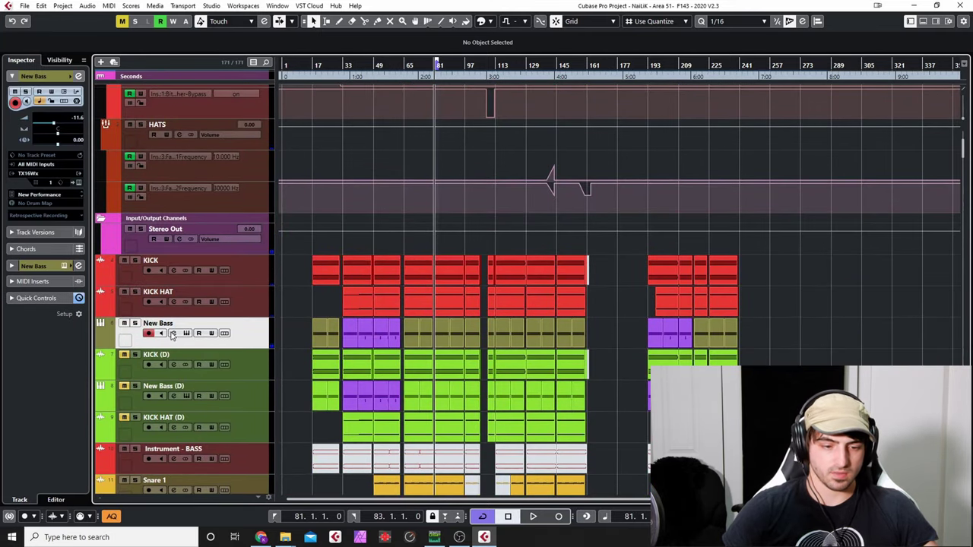
# Open the New Bass channel settings and its FabFilter Saturn insert, then close both windows
pyautogui.click(173, 333)
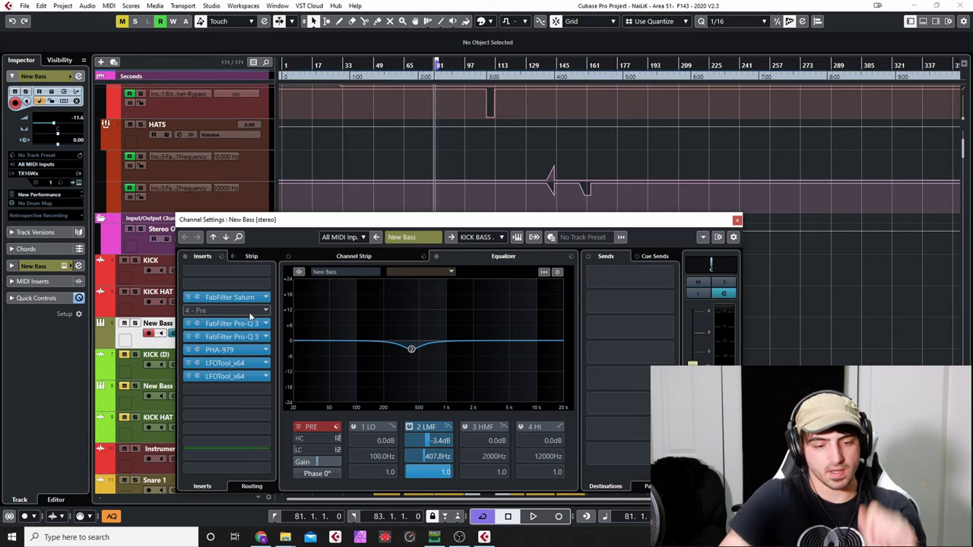
pyautogui.click(228, 297)
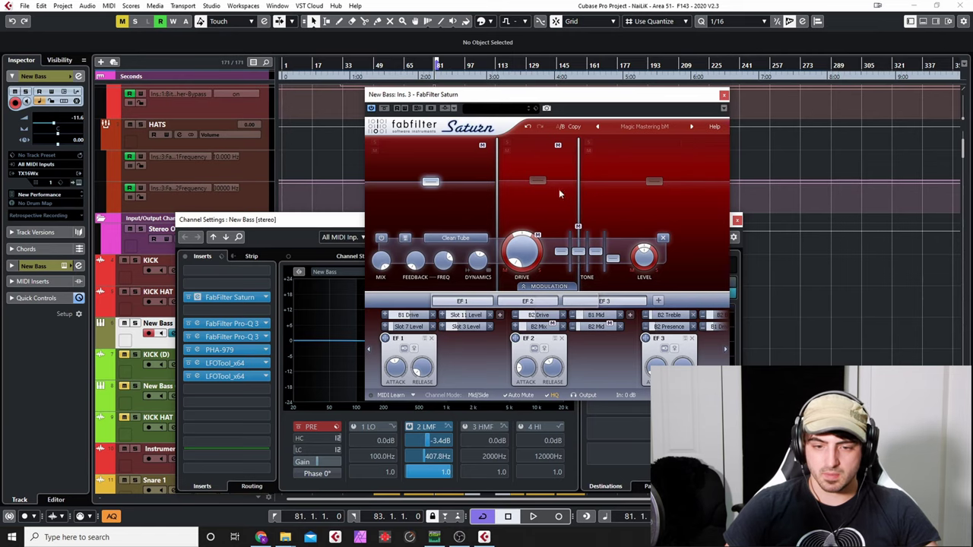
pyautogui.click(306, 221)
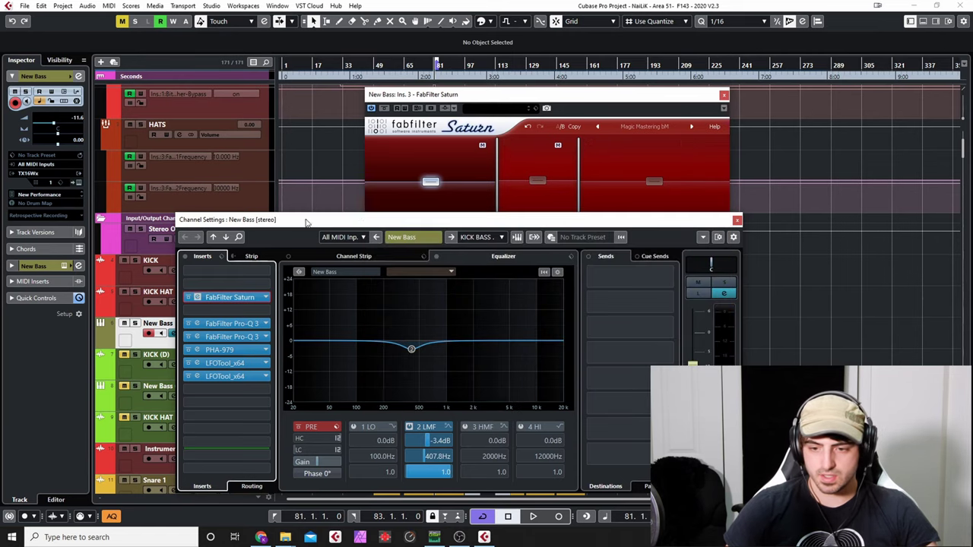
pyautogui.click(736, 220)
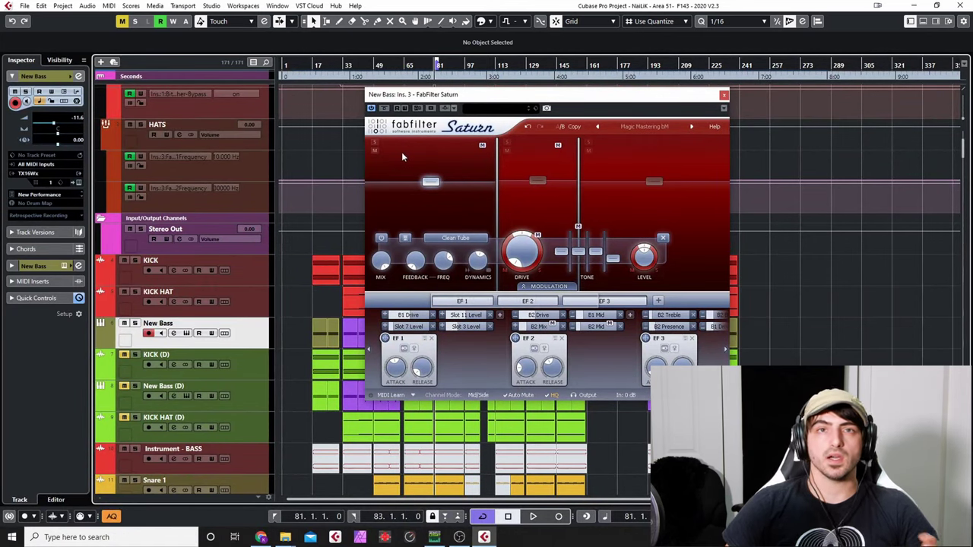
pyautogui.click(723, 95)
# Reopen the Saturn editor from the New Bass channel settings and start playback
pyautogui.scroll(-3, 486, 182)
pyautogui.scroll(5, 467, 192)
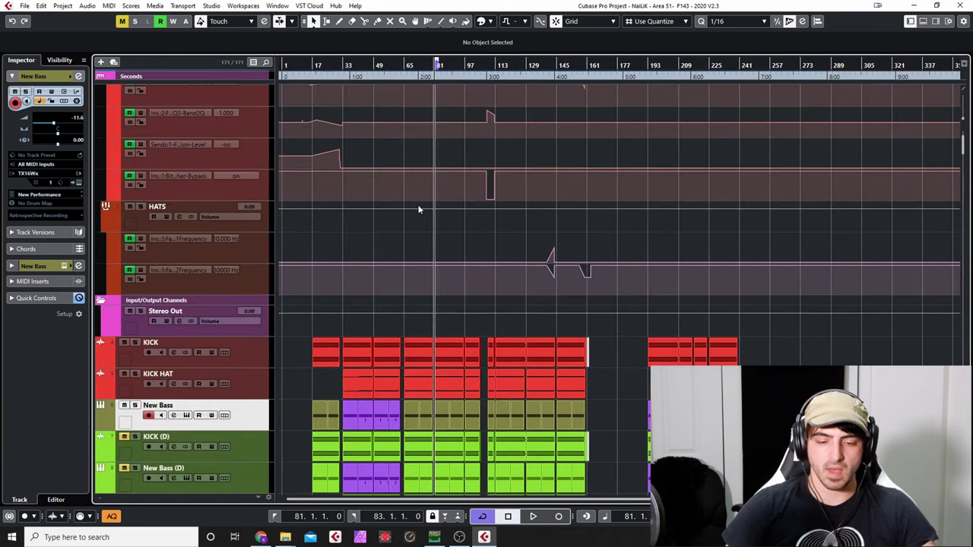
pyautogui.click(187, 415)
pyautogui.click(236, 297)
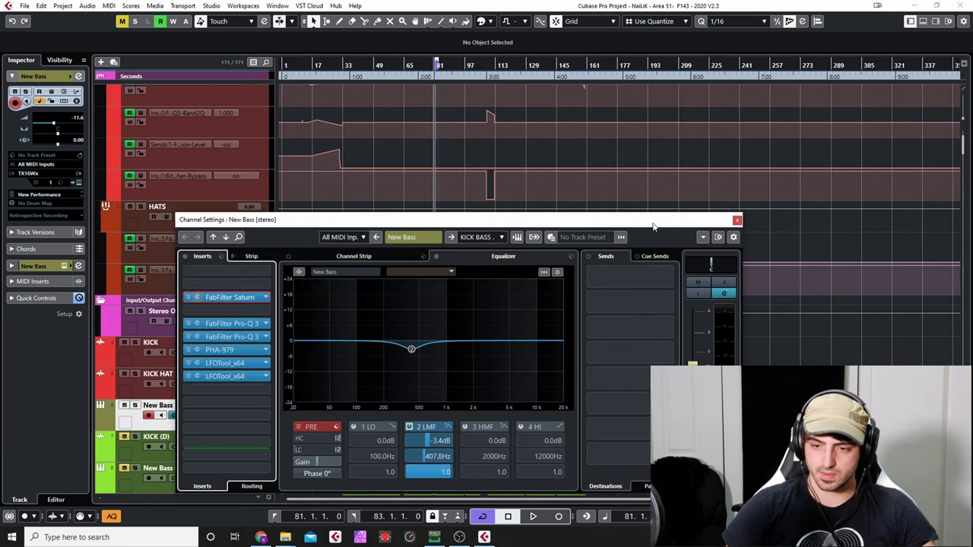
pyautogui.click(737, 220)
pyautogui.press('space')
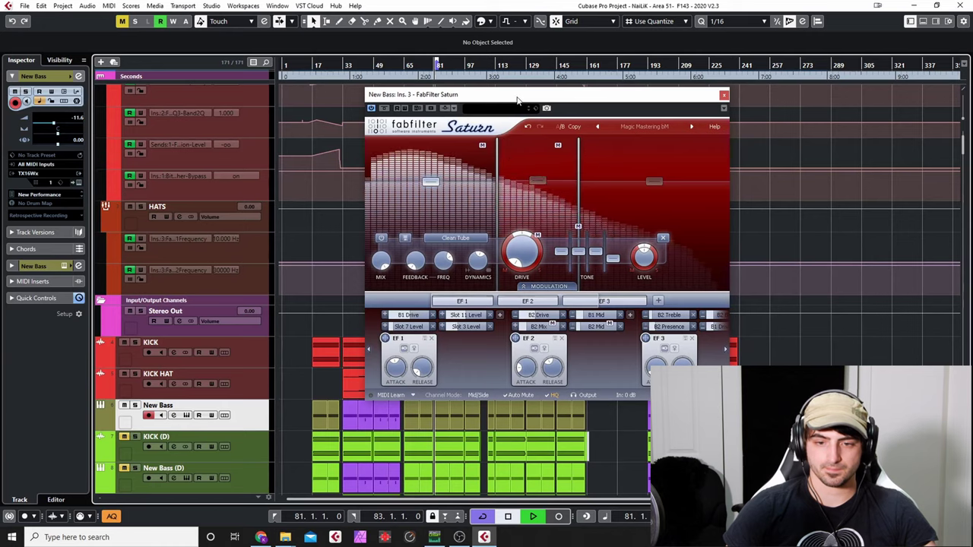
# Reposition the Saturn window, raise band 2 level from +4.44 to +7.89 dB, and stop playback
pyautogui.moveTo(512, 94); pyautogui.dragTo(431, 182)
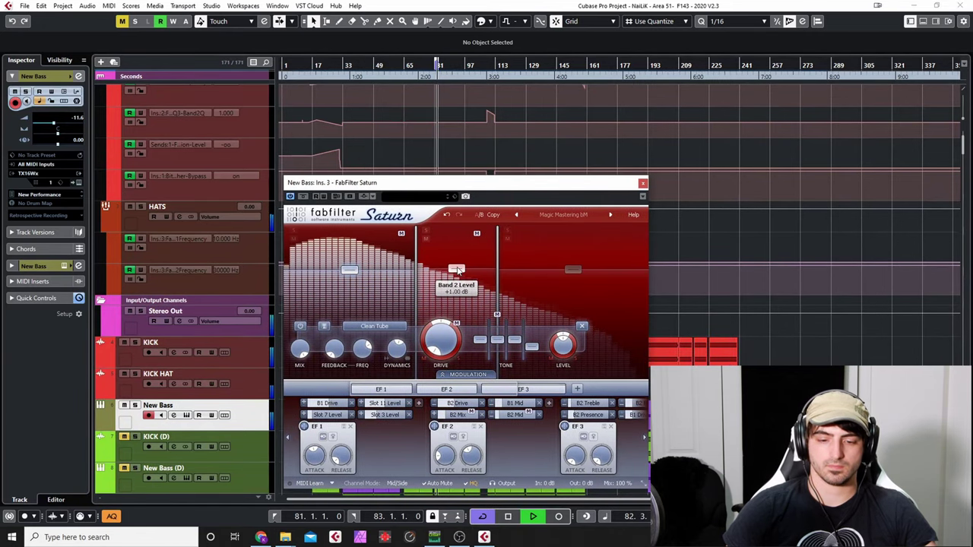
pyautogui.moveTo(456, 269); pyautogui.dragTo(459, 266)
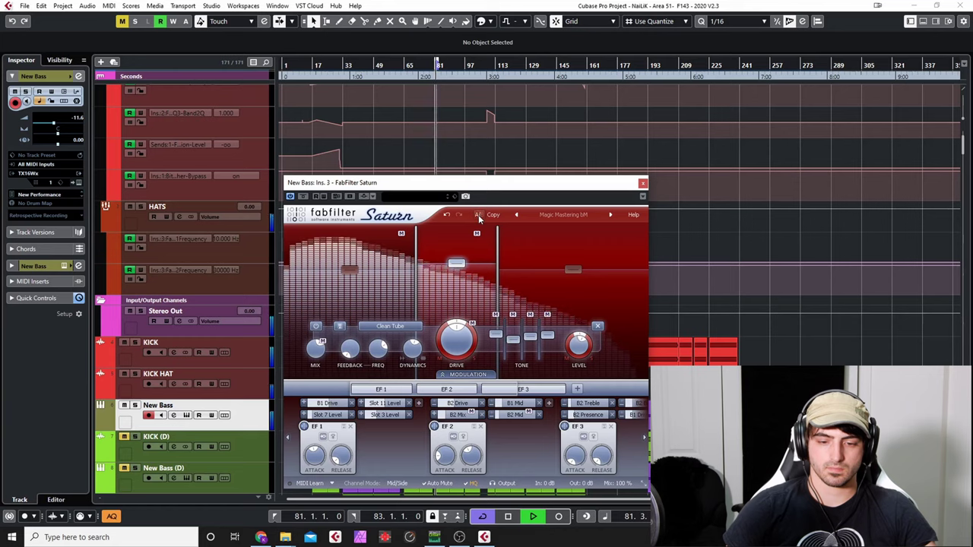
pyautogui.moveTo(454, 265); pyautogui.dragTo(460, 263)
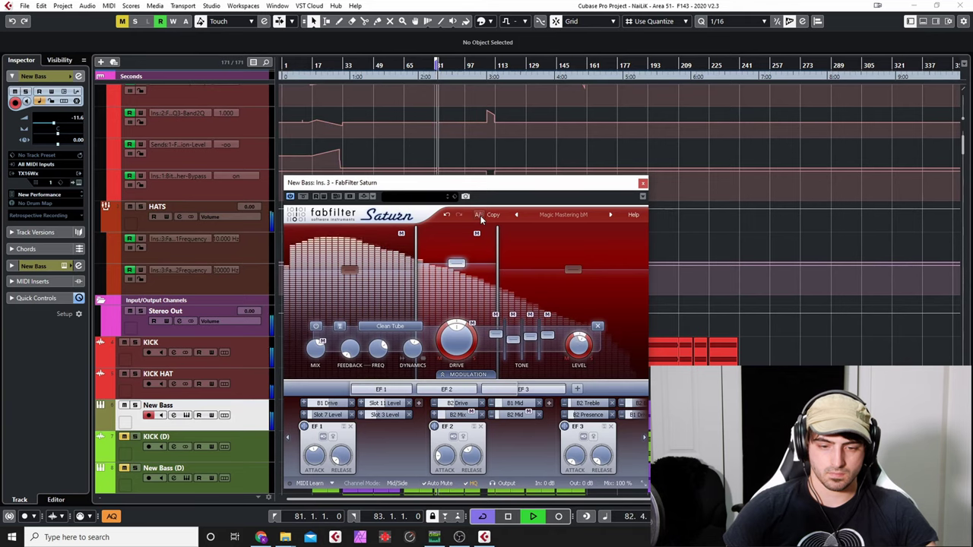
pyautogui.press('space')
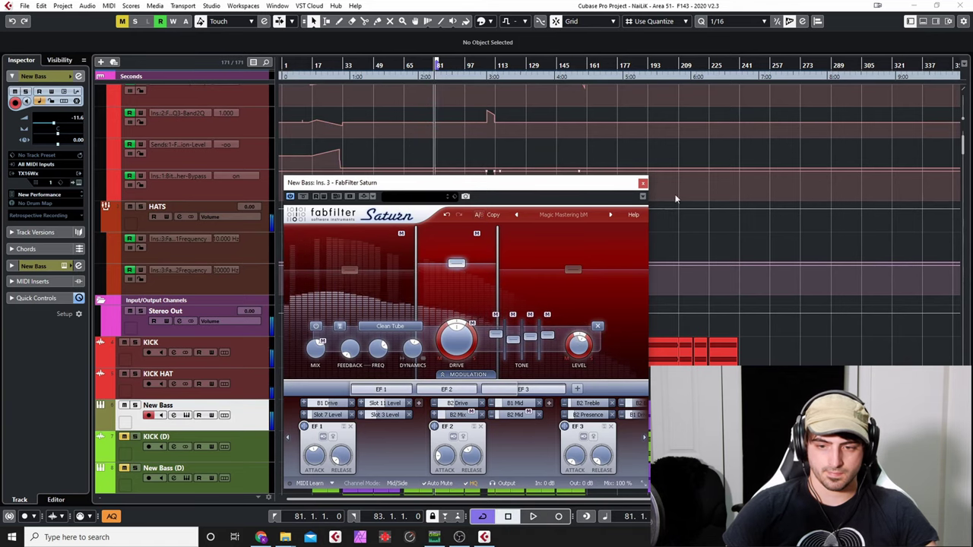
# Solo and play Sinerider, compare spectra in DIGICheck Totalyser, then close Totalyser
pyautogui.scroll(-10, 962, 144)
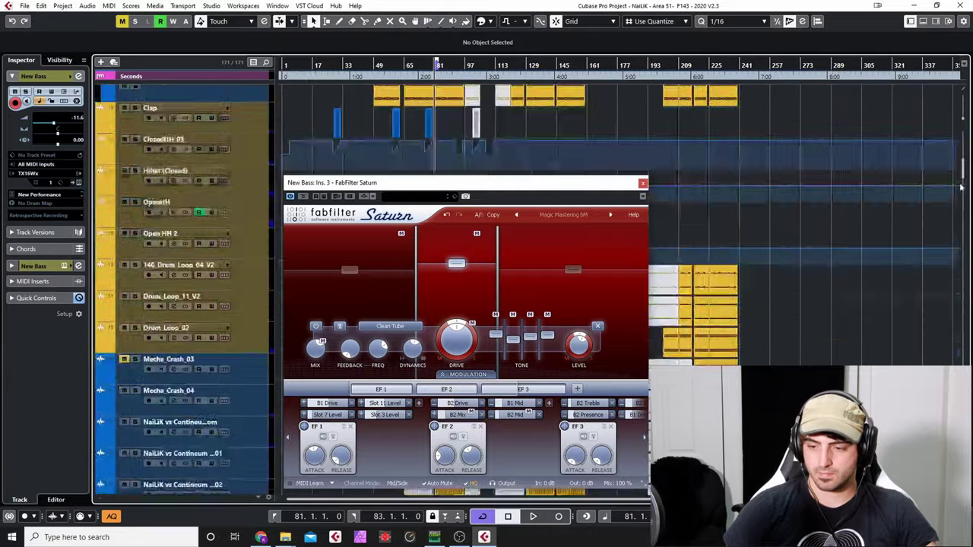
pyautogui.moveTo(498, 181); pyautogui.dragTo(638, 92)
pyautogui.click(134, 448)
pyautogui.press('space')
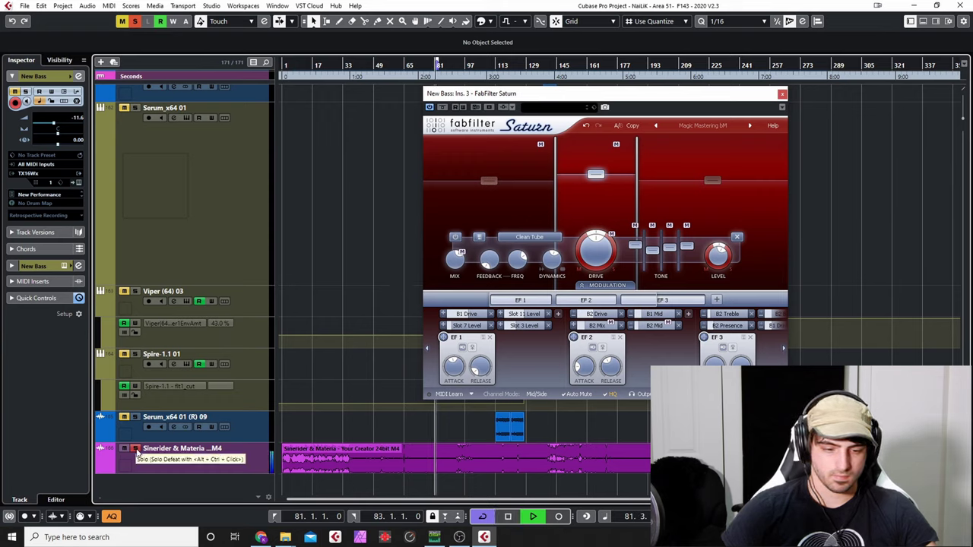
pyautogui.click(434, 538)
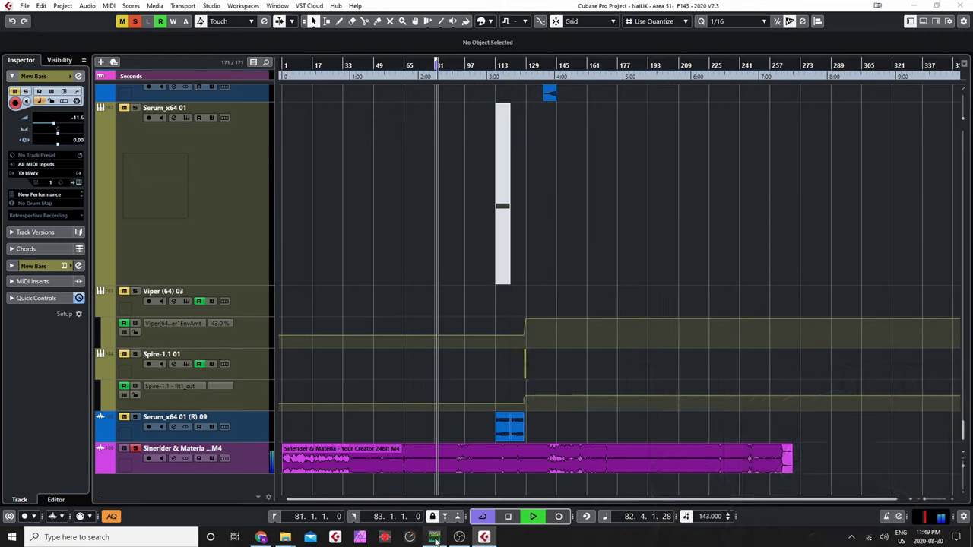
pyautogui.click(434, 538)
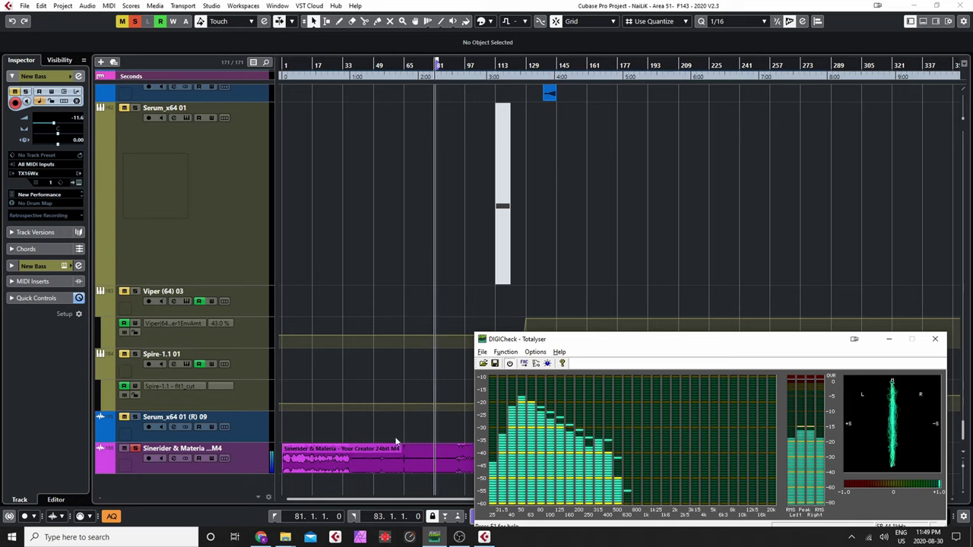
pyautogui.click(434, 537)
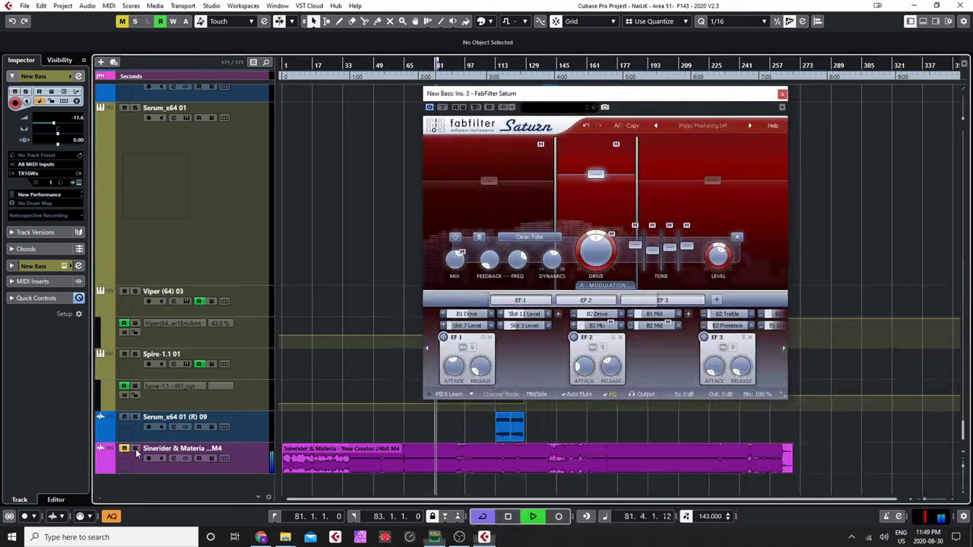
pyautogui.click(434, 537)
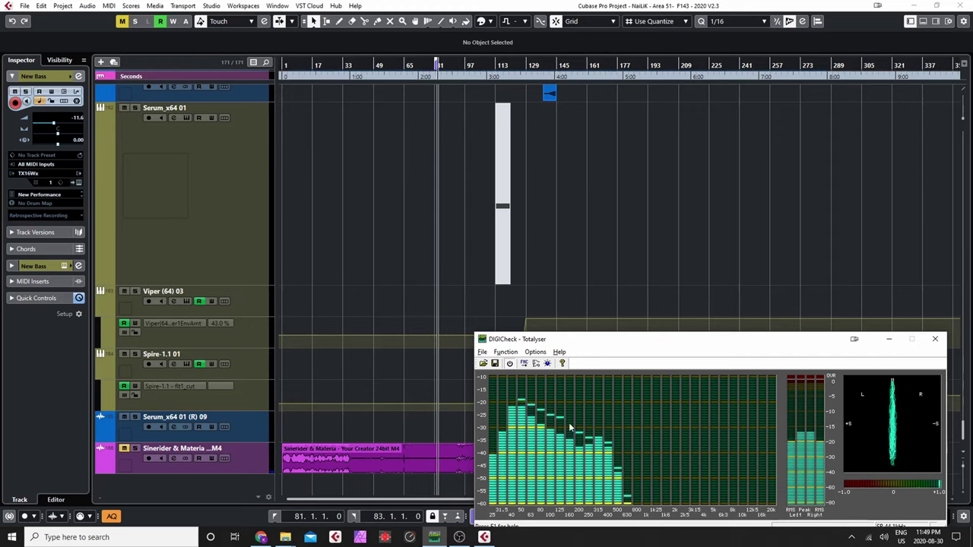
pyautogui.click(936, 340)
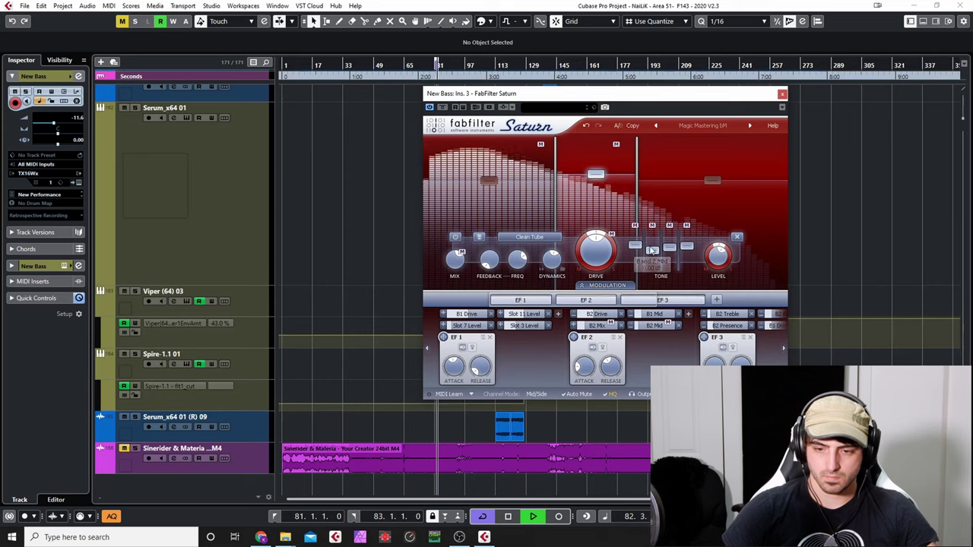
# Raise Saturn band 2 mid to +1.08 dB and move the band 1 crossover to about 191 Hz
pyautogui.moveTo(651, 250); pyautogui.dragTo(652, 248)
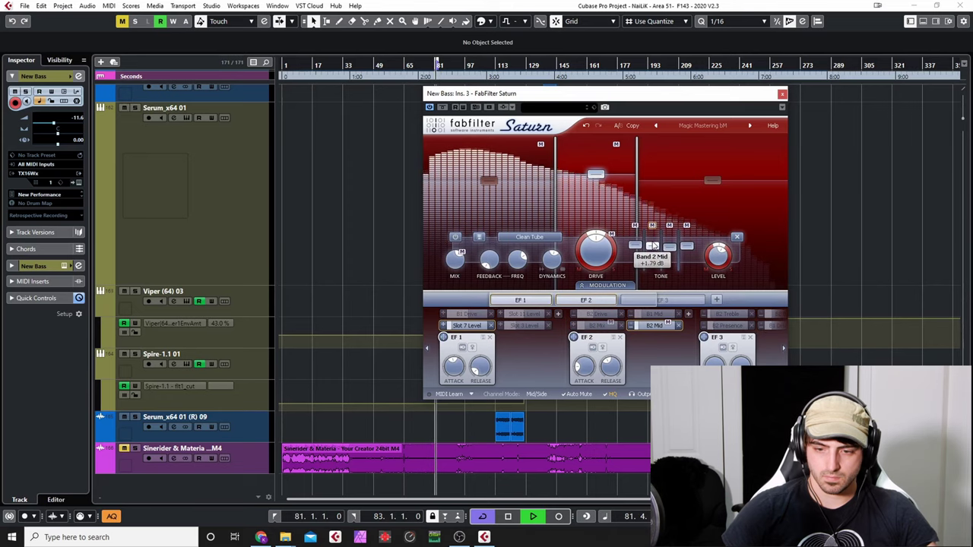
pyautogui.click(670, 247)
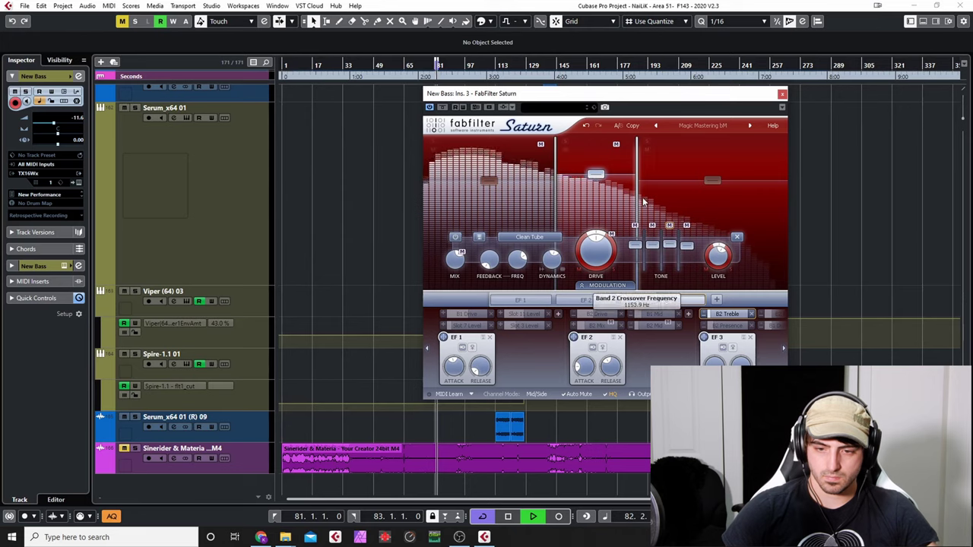
pyautogui.moveTo(555, 201); pyautogui.dragTo(516, 208)
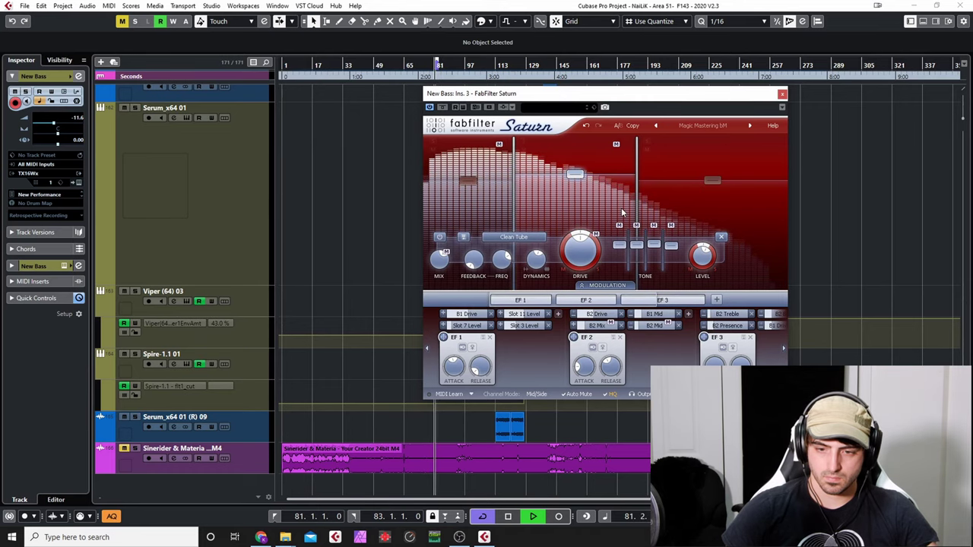
pyautogui.doubleClick(576, 177)
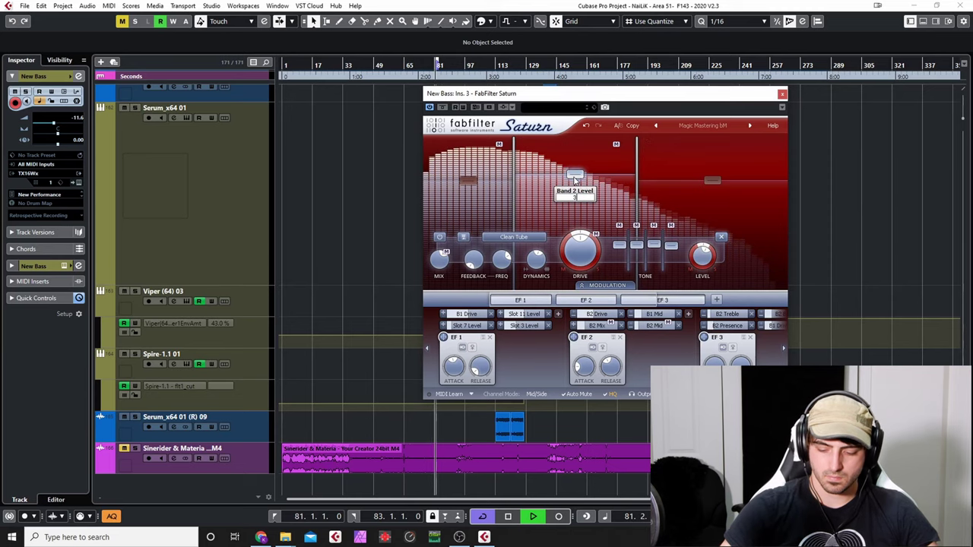
pyautogui.press('Escape')
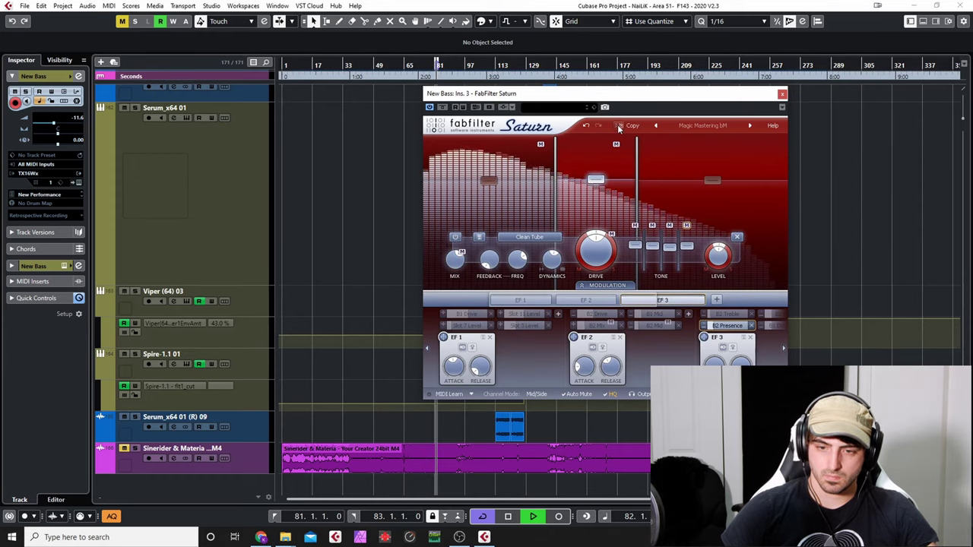
# Close the Saturn plugin window and restart playback from the beginning
pyautogui.click(783, 95)
pyautogui.press('space')
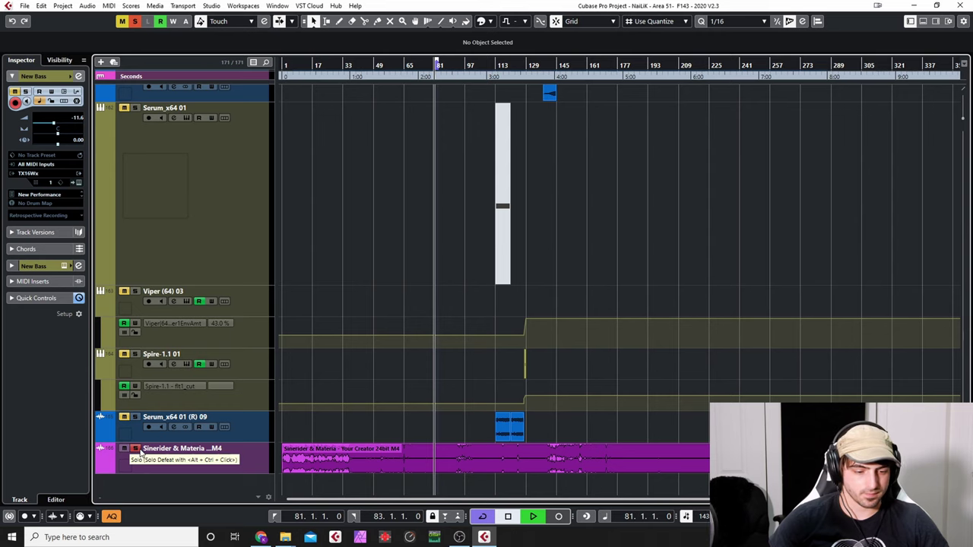
pyautogui.press('space')
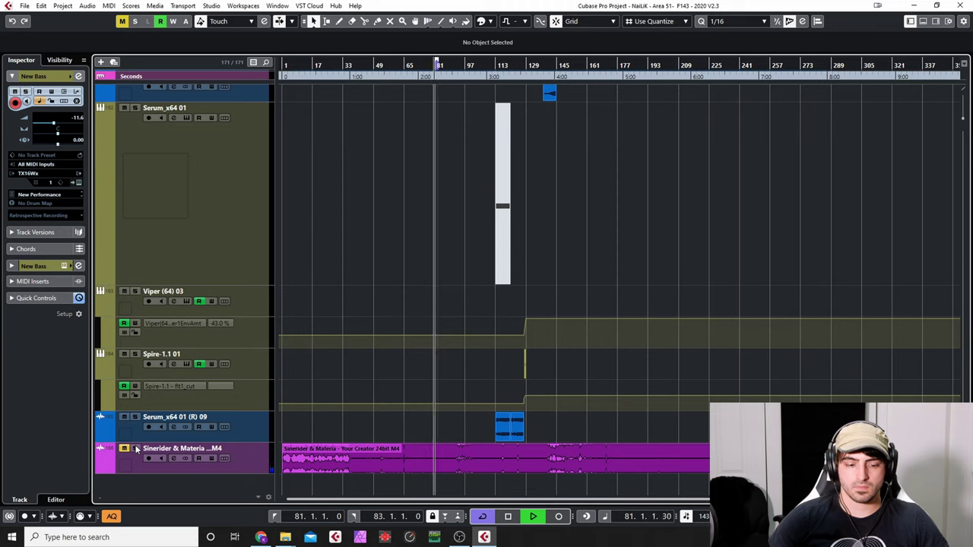
# Solo the Sinerider reference track, listen, then stop playback
pyautogui.click(136, 449)
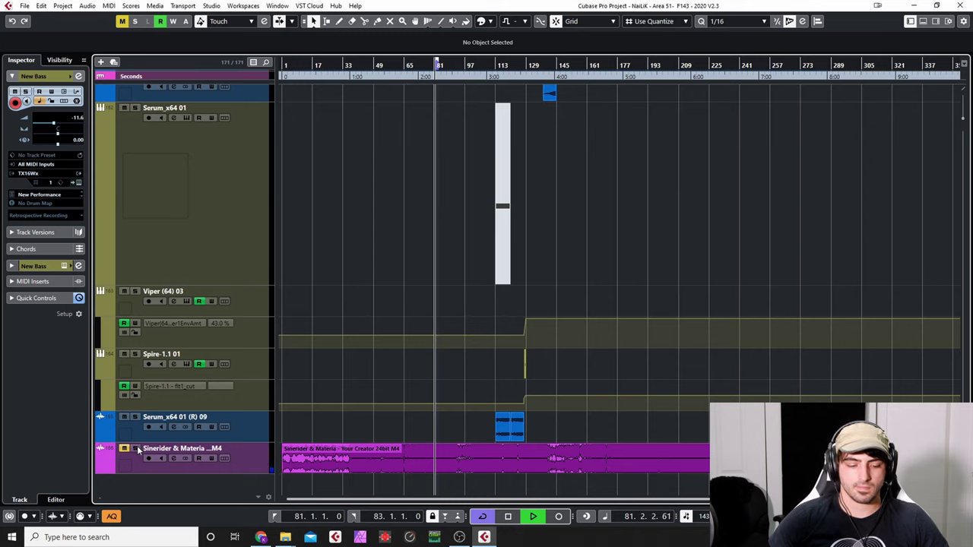
pyautogui.press('space')
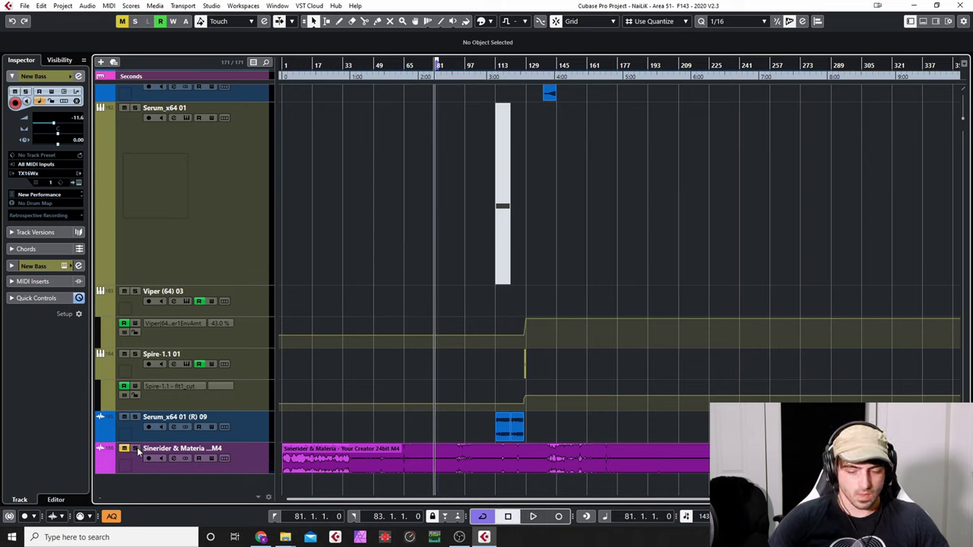
pyautogui.scroll(-10, 528, 297)
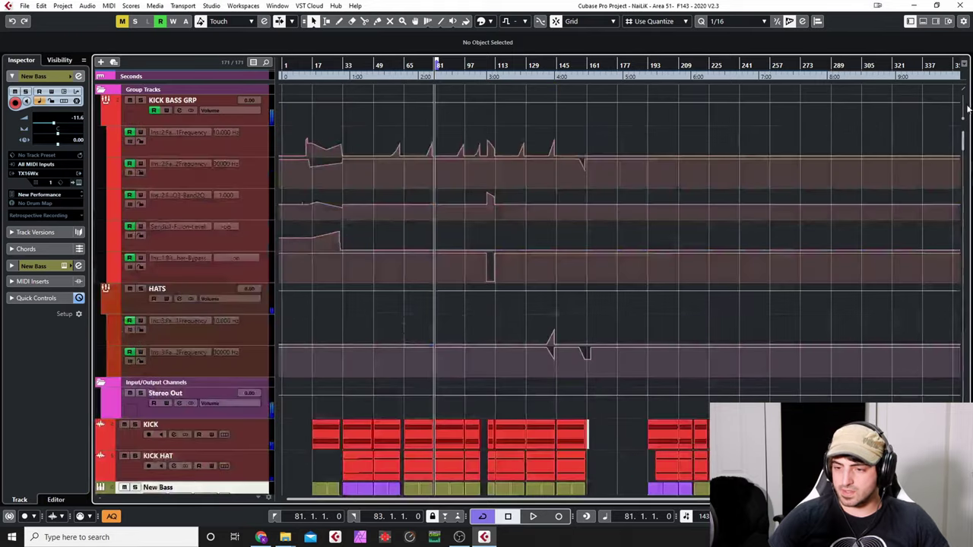
# Select the KICK HAT (D), New Bass (D), KICK (D), KICK HAT and KICK tracks together
pyautogui.scroll(5, 533, 286)
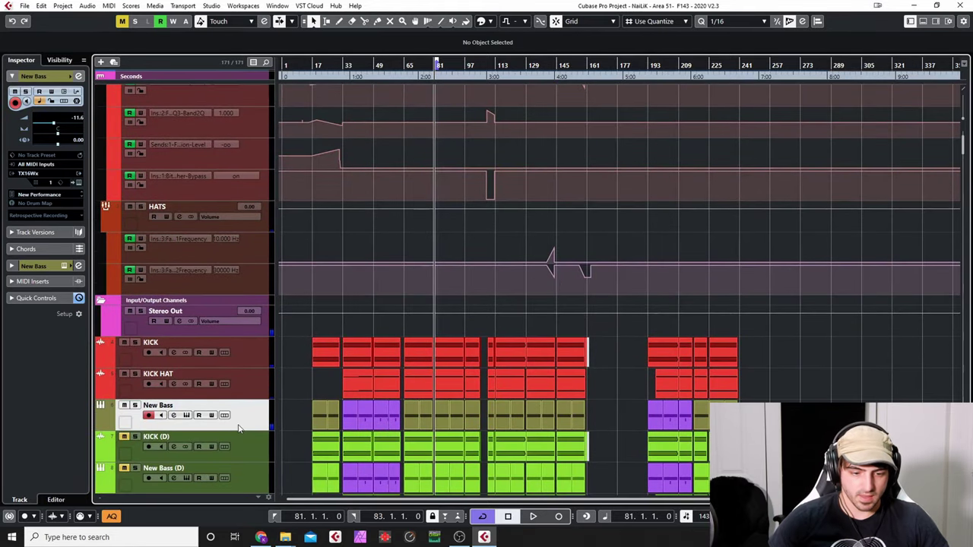
pyautogui.scroll(-2, 251, 422)
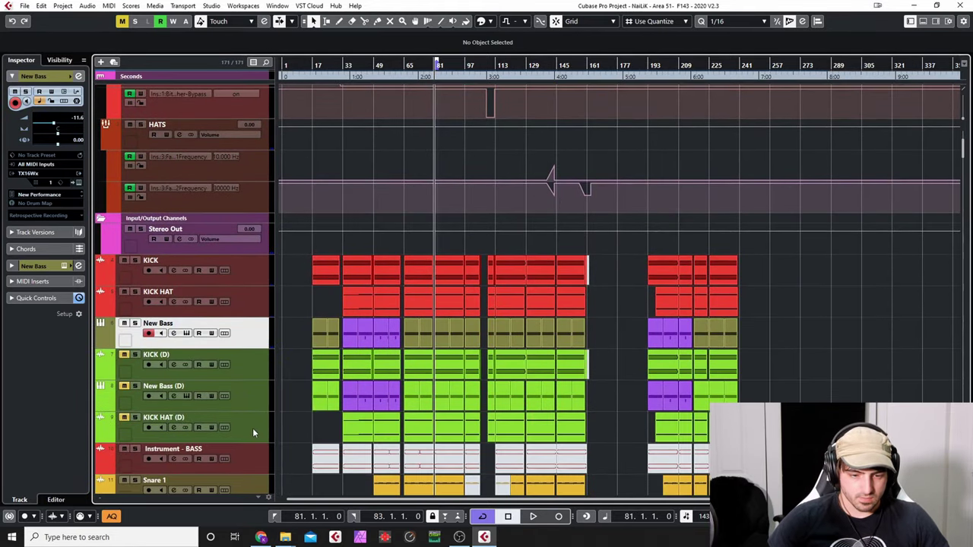
pyautogui.keyDown('ctrl'); pyautogui.click(251, 429); pyautogui.keyUp('ctrl')
pyautogui.keyDown('ctrl'); pyautogui.click(248, 397); pyautogui.keyUp('ctrl')
pyautogui.keyDown('ctrl'); pyautogui.click(254, 362); pyautogui.keyUp('ctrl')
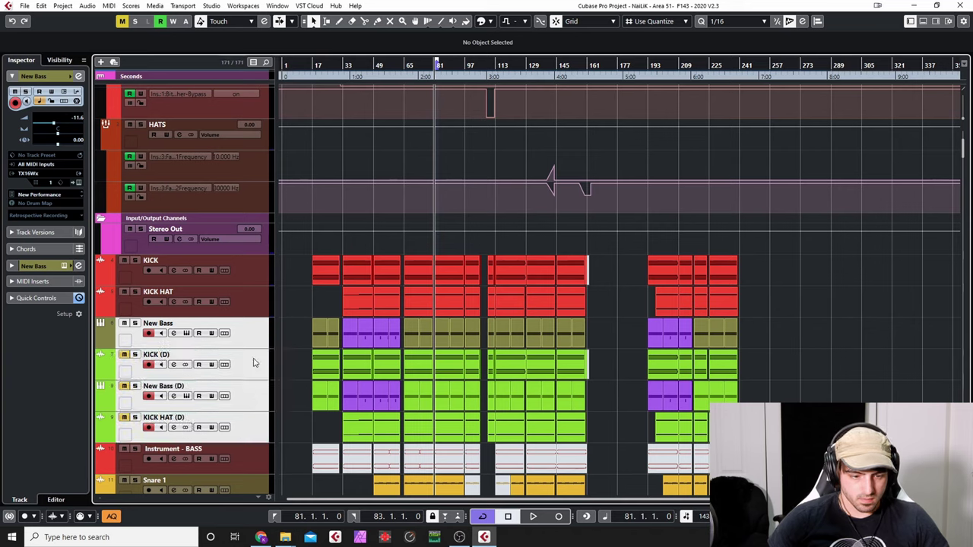
pyautogui.keyDown('ctrl'); pyautogui.click(247, 304); pyautogui.keyUp('ctrl')
pyautogui.keyDown('ctrl'); pyautogui.click(252, 280); pyautogui.keyUp('ctrl')
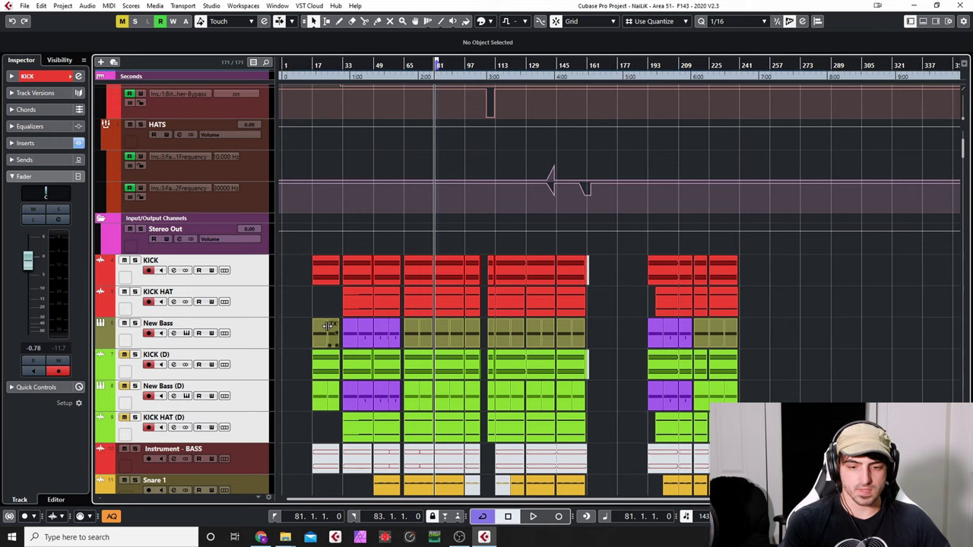
# During playback, toggle mute on KICK, leaving it muted, then stop
pyautogui.press('space')
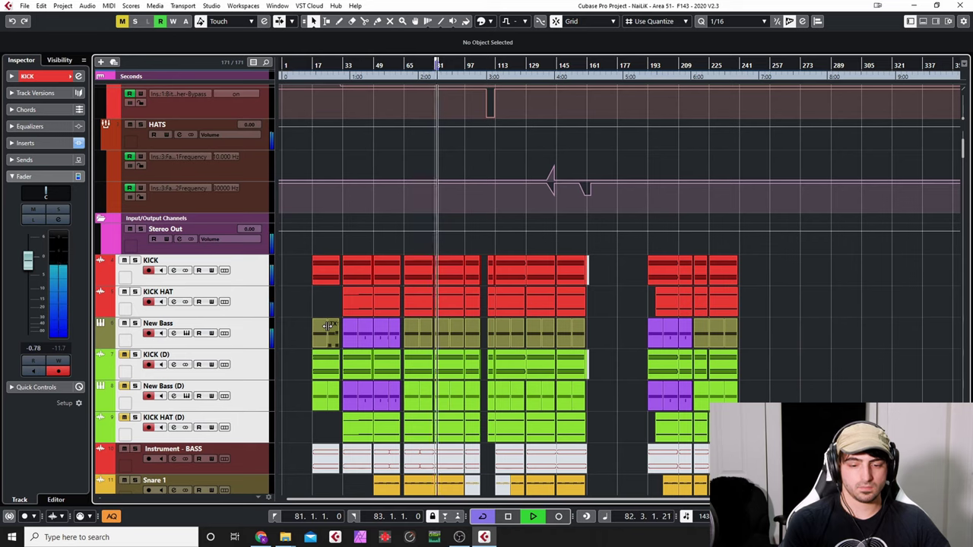
pyautogui.press('m')
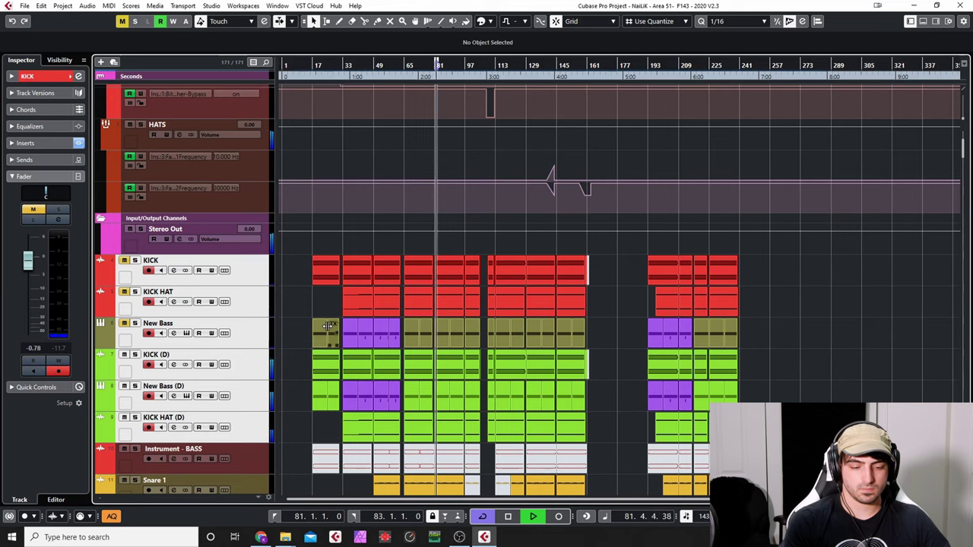
pyautogui.press('m')
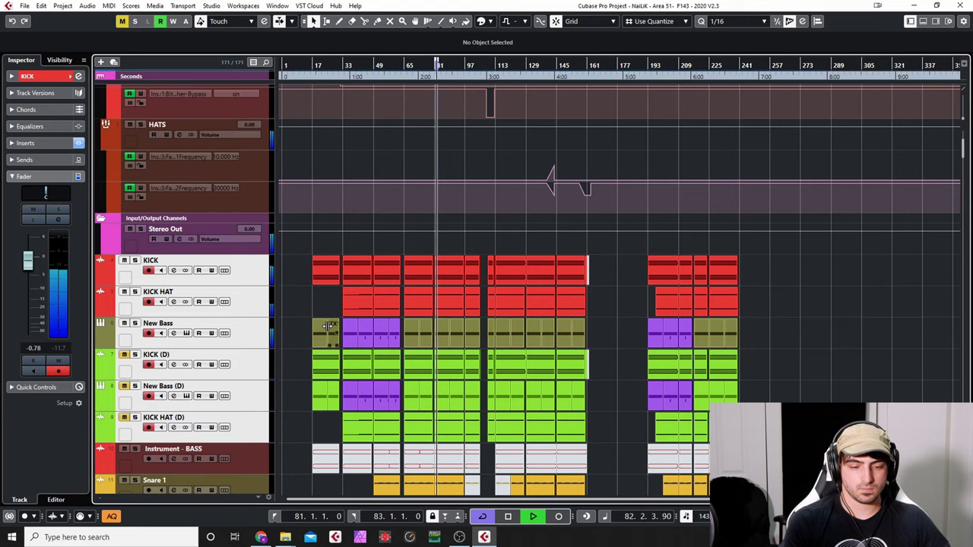
pyautogui.press('m')
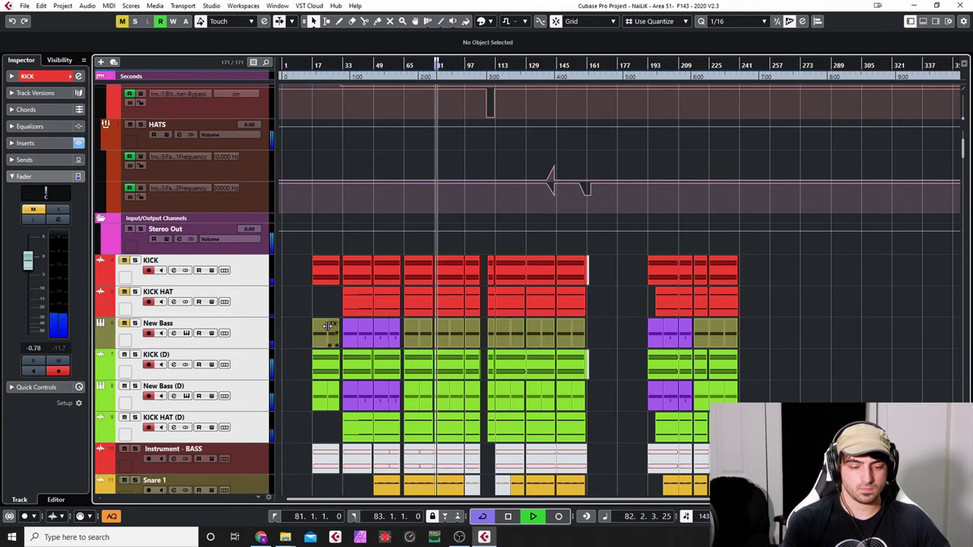
pyautogui.press('space')
# Bypass the FabFilter insert on the last MixConsole channel, using F3 to open and close the mixer
pyautogui.press('F3')
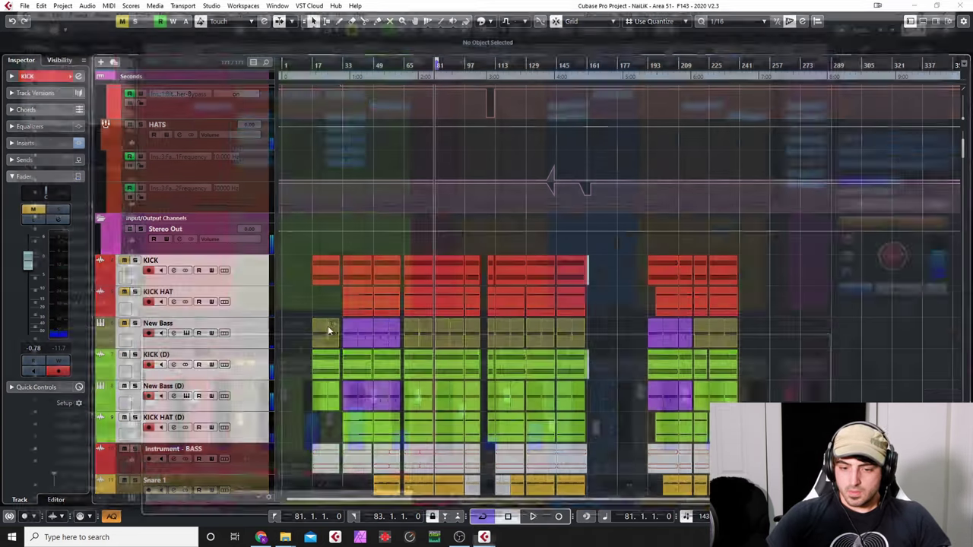
pyautogui.click(827, 147)
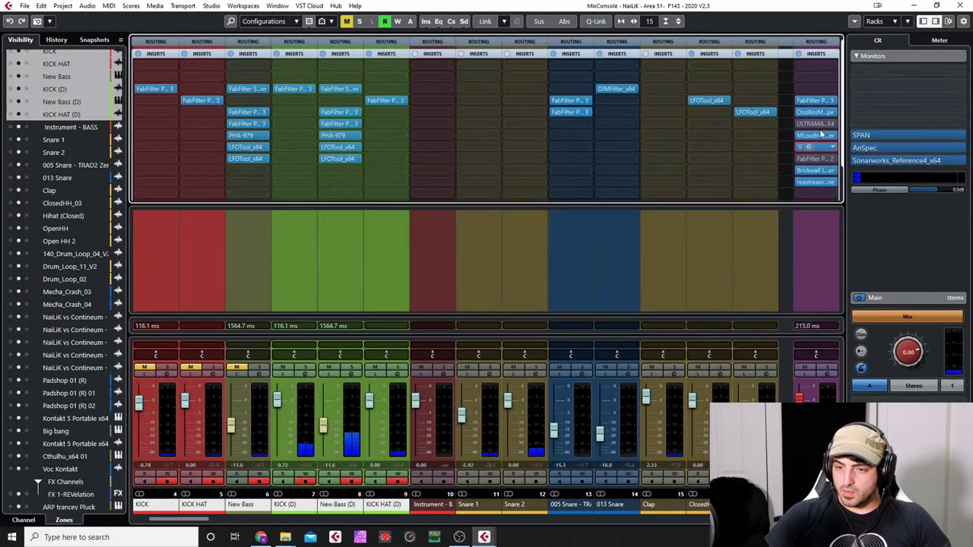
pyautogui.click(961, 6)
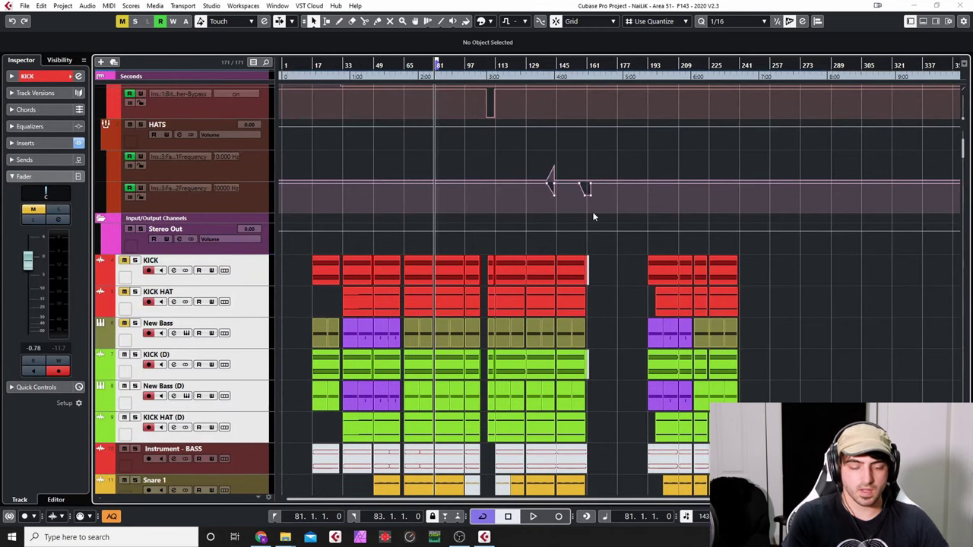
# Play the mix and compare it with and without KICK, leaving KICK unmuted
pyautogui.press('space')
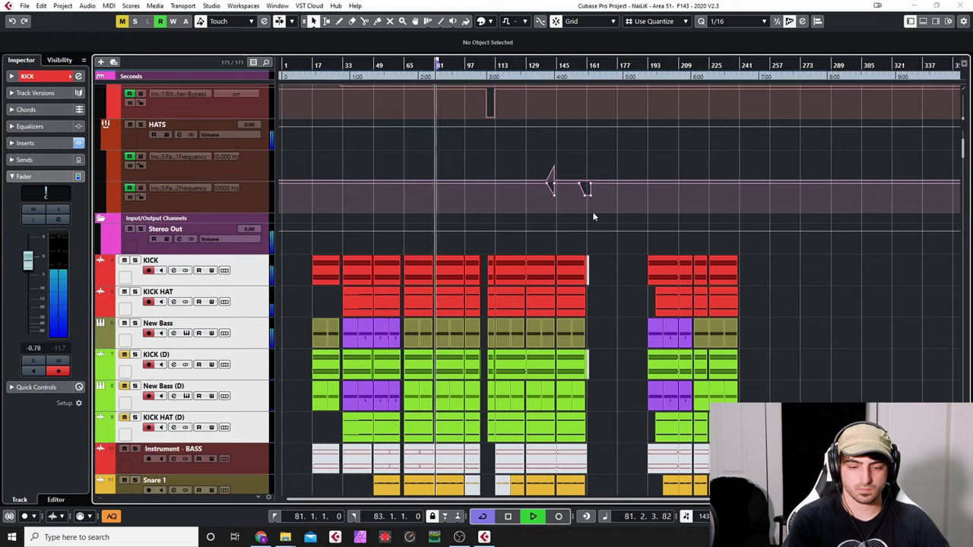
pyautogui.press('m')
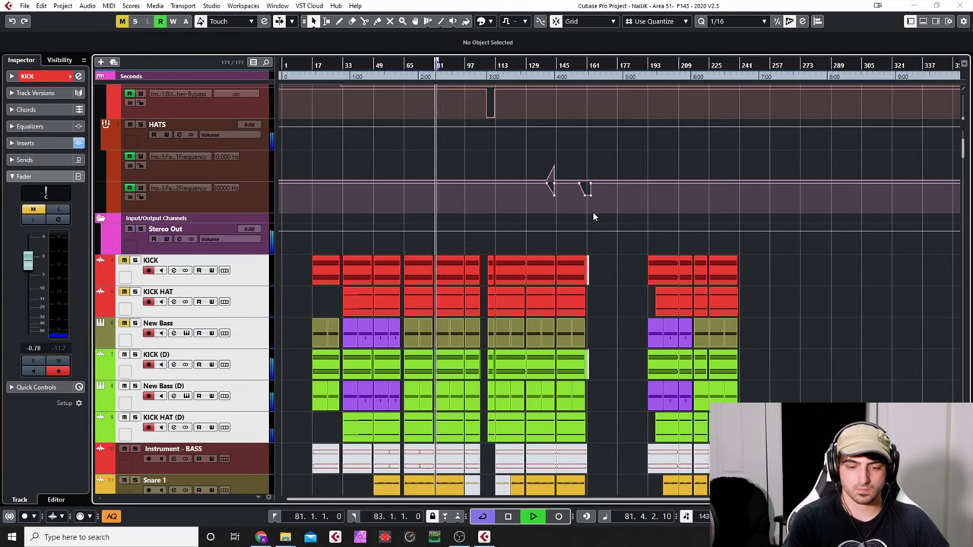
pyautogui.press('m')
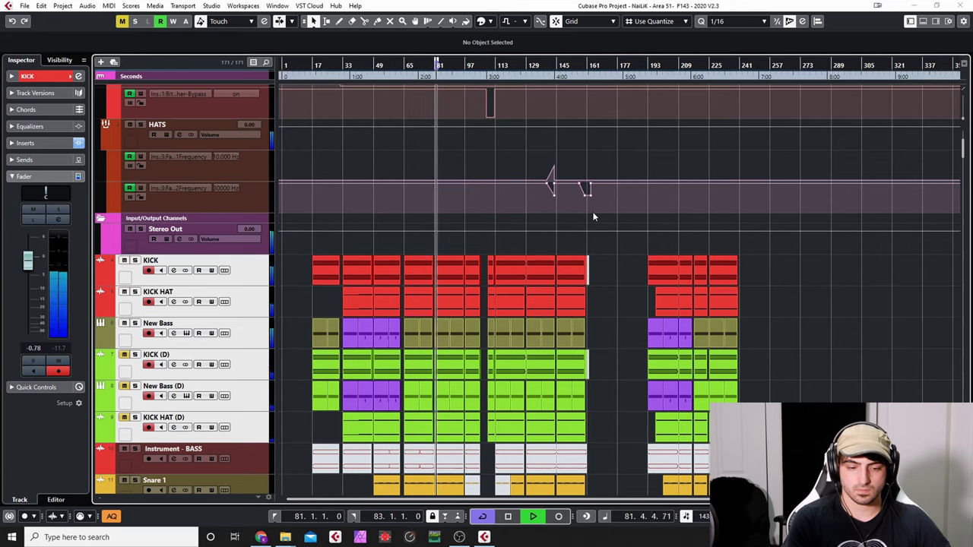
pyautogui.press('space')
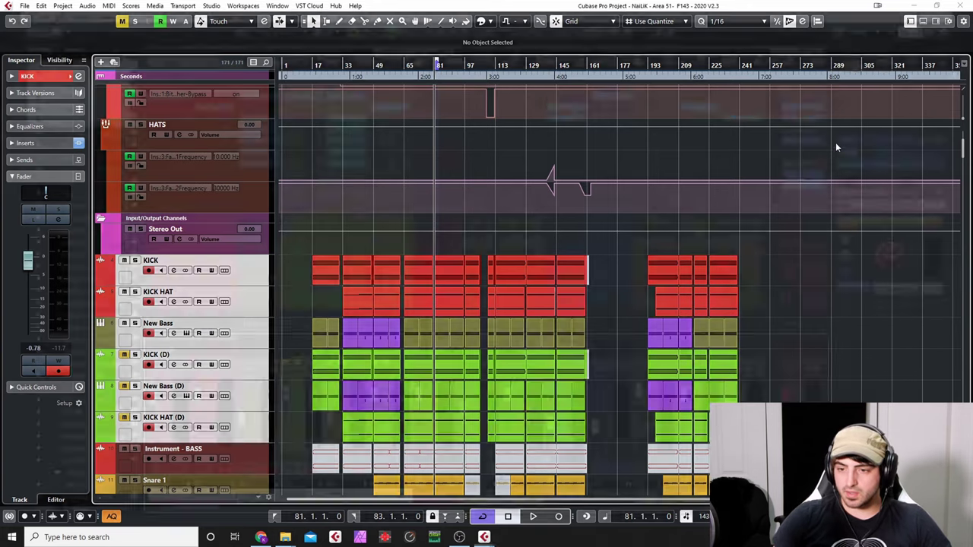
pyautogui.press('F3')
# Load FabFilter Pro-Q 3 into an empty Stereo Out insert slot
pyautogui.click(825, 147)
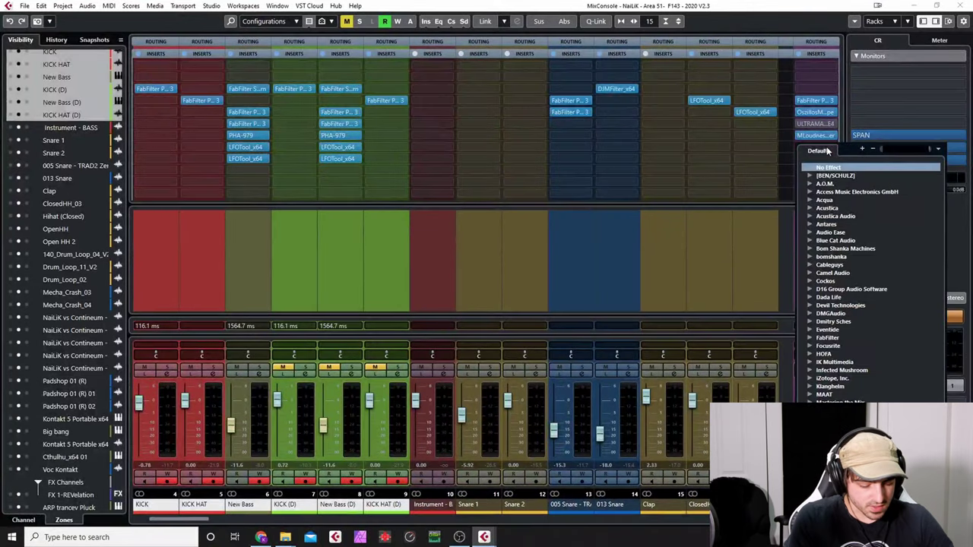
pyautogui.write('pro-q')
pyautogui.press('Return')
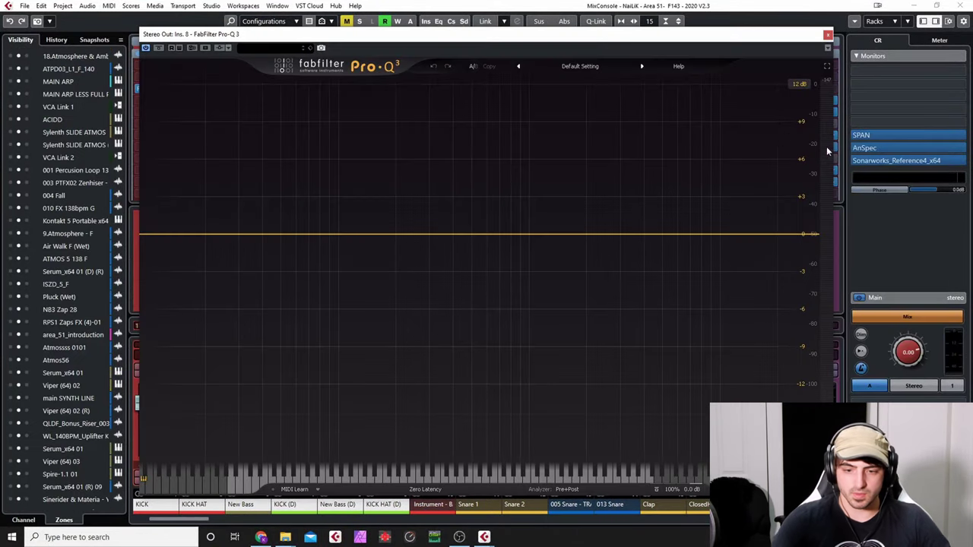
# Add a Linear Phase high-cut band at 80 Hz in Pro-Q 3, keeping its window open
pyautogui.click(788, 234)
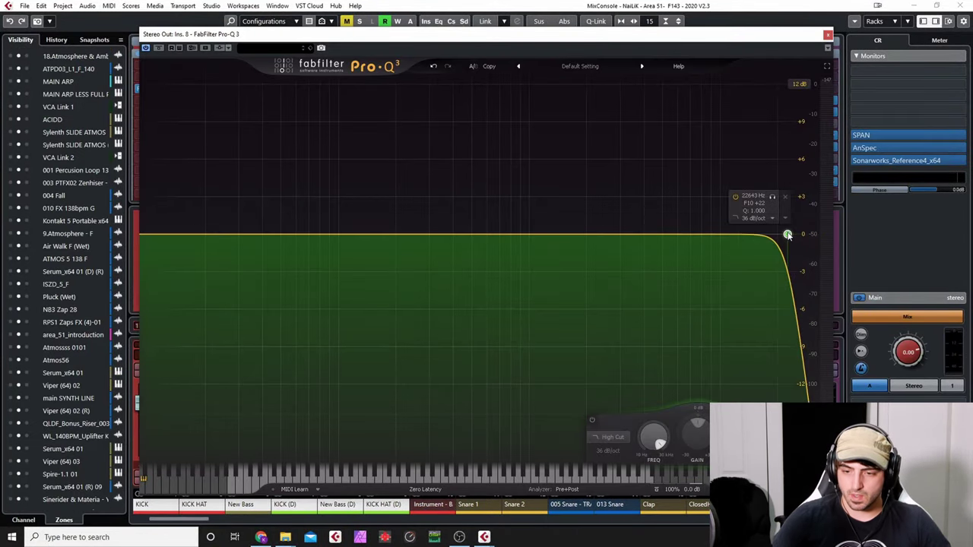
pyautogui.click(424, 489)
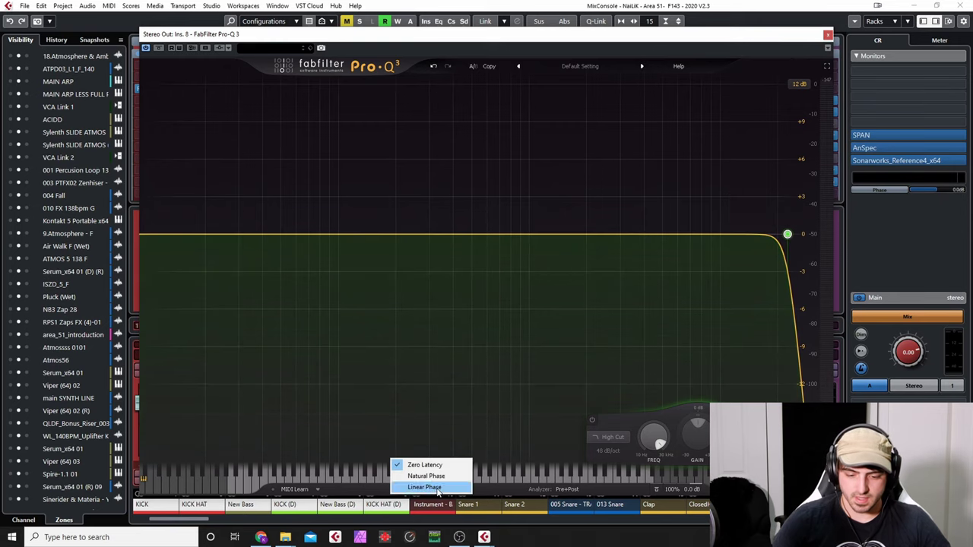
pyautogui.click(422, 463)
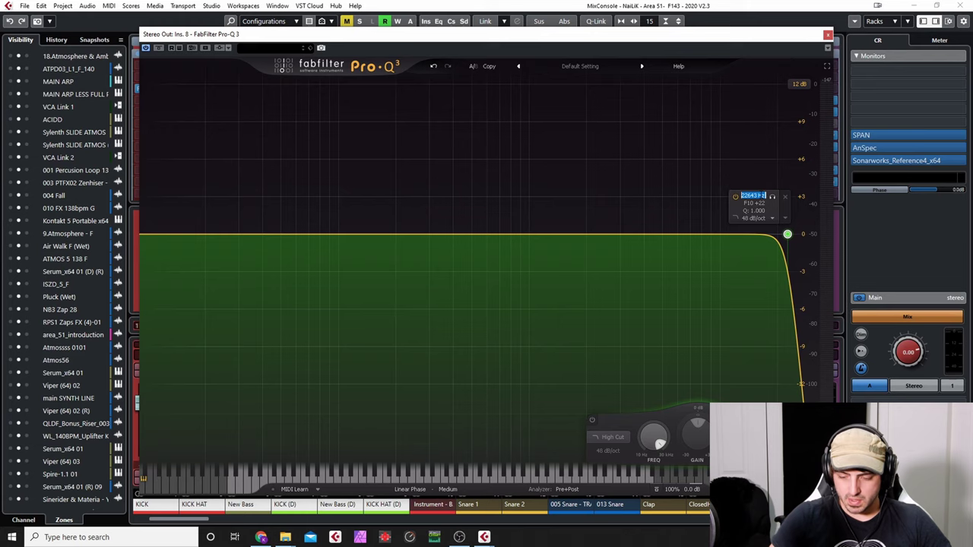
pyautogui.press('Return')
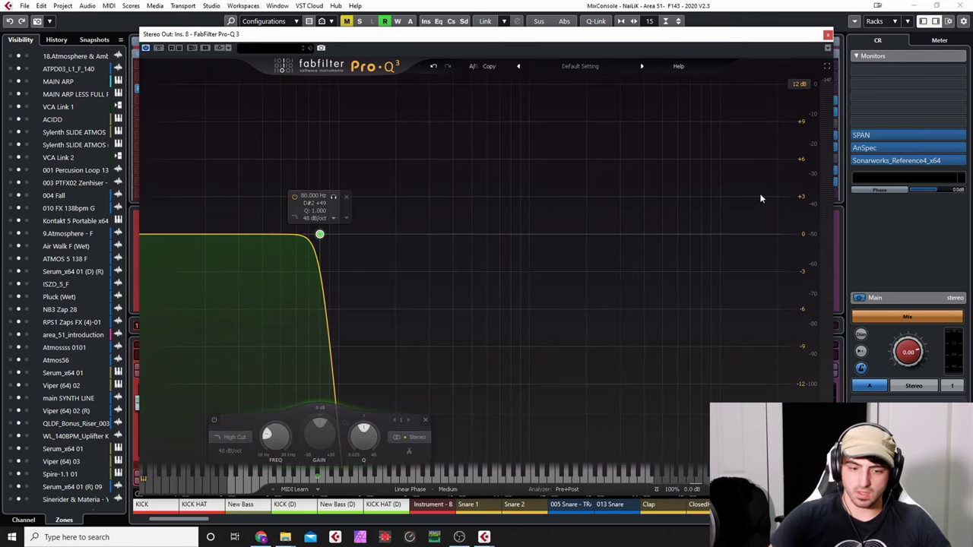
pyautogui.click(962, 5)
pyautogui.moveTo(775, 38); pyautogui.dragTo(874, 72)
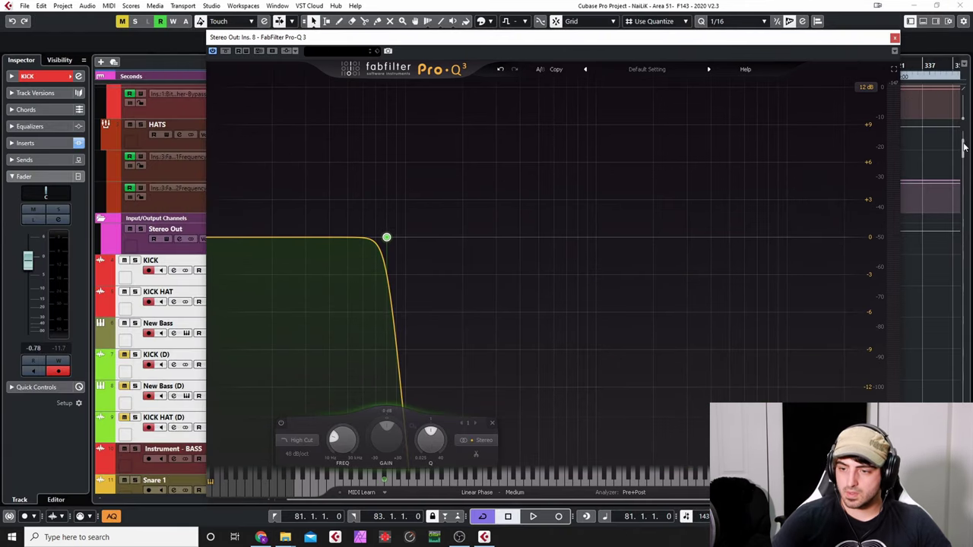
# Move the Pro-Q 3 window aside and start playback to watch the spectrum
pyautogui.moveTo(964, 147); pyautogui.dragTo(963, 319)
pyautogui.moveTo(695, 48); pyautogui.dragTo(806, 18)
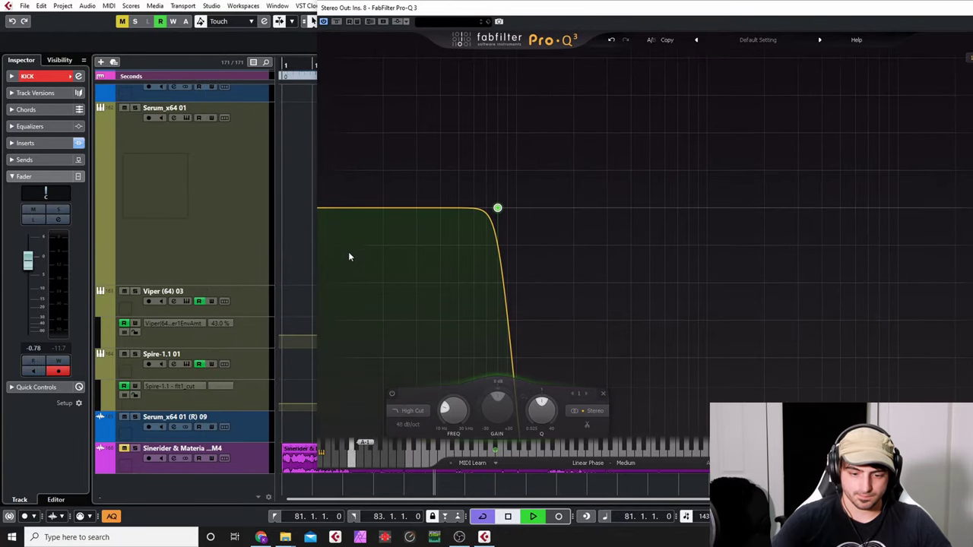
pyautogui.press('space')
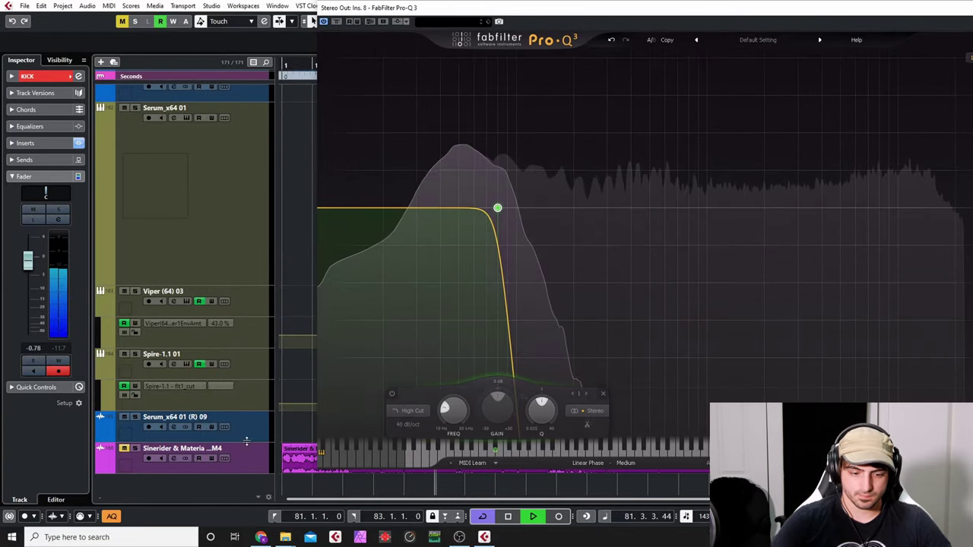
# Toggle the Sinerider track between soloed and muted while it plays
pyautogui.click(246, 469)
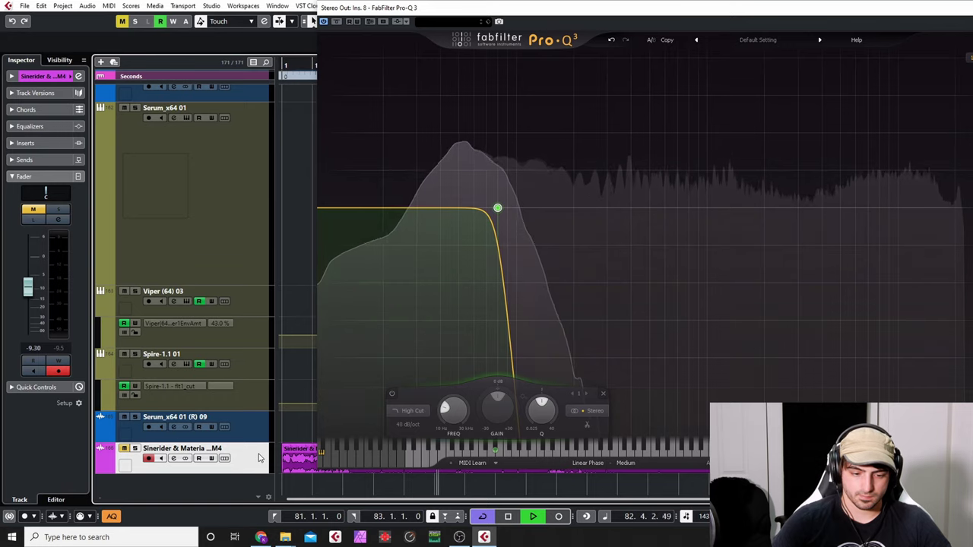
pyautogui.press('m')
pyautogui.press('s')
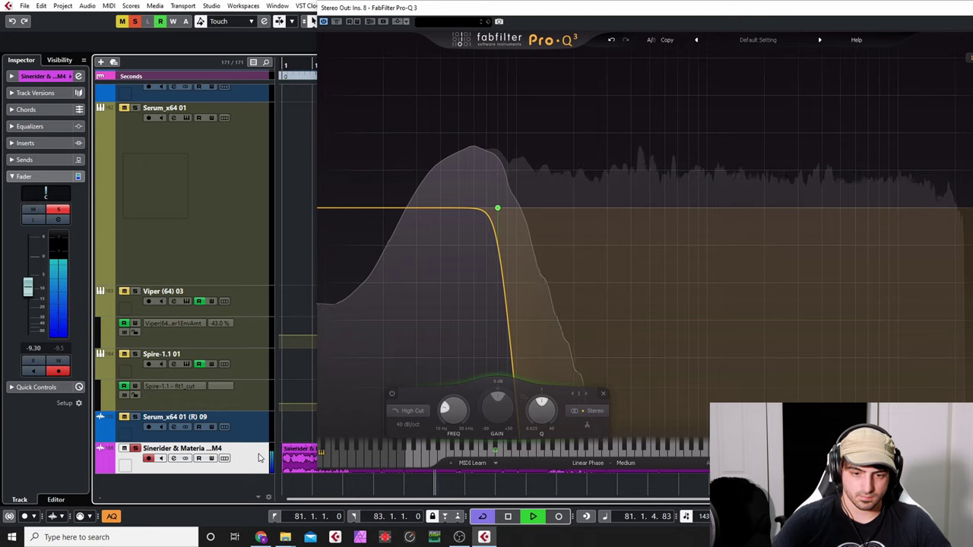
pyautogui.press('s')
pyautogui.press('m')
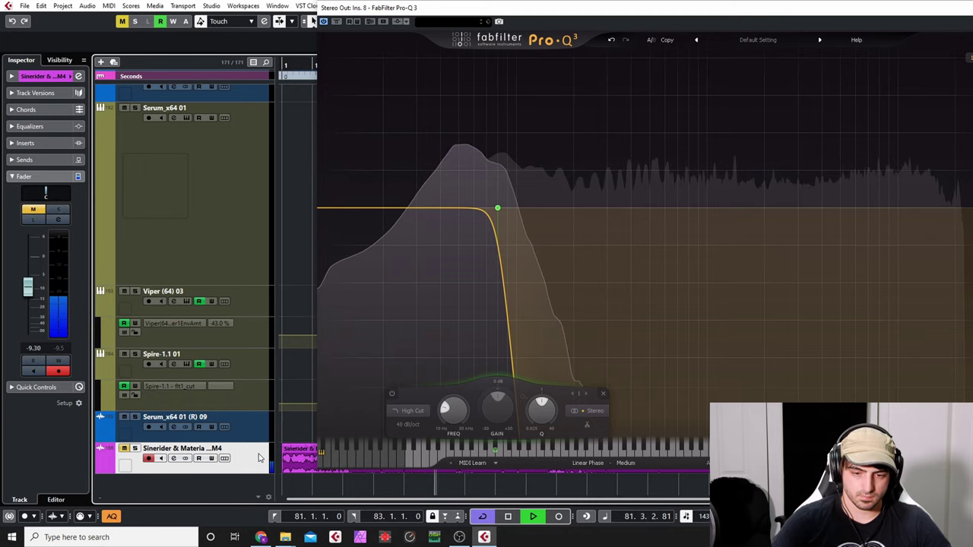
pyautogui.press('s')
pyautogui.press('m')
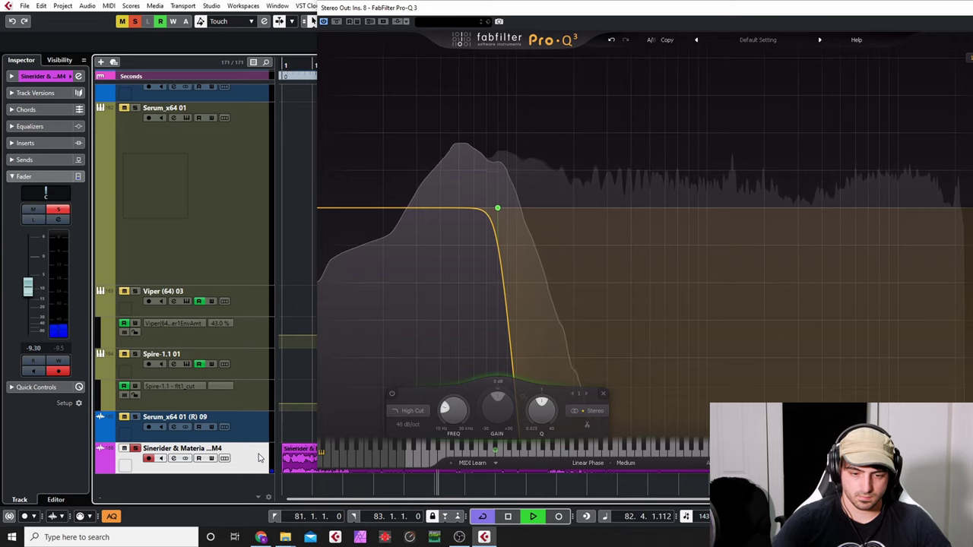
# Add and delete a low-cut band in Pro-Q 3, then unsolo and re-mute Sinerider
pyautogui.click(383, 209)
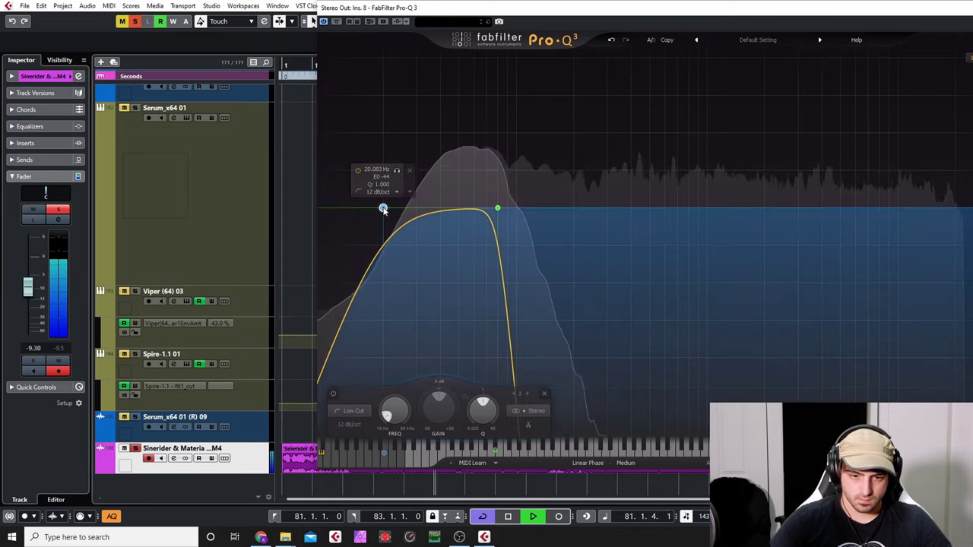
pyautogui.click(545, 395)
pyautogui.press('s')
pyautogui.press('m')
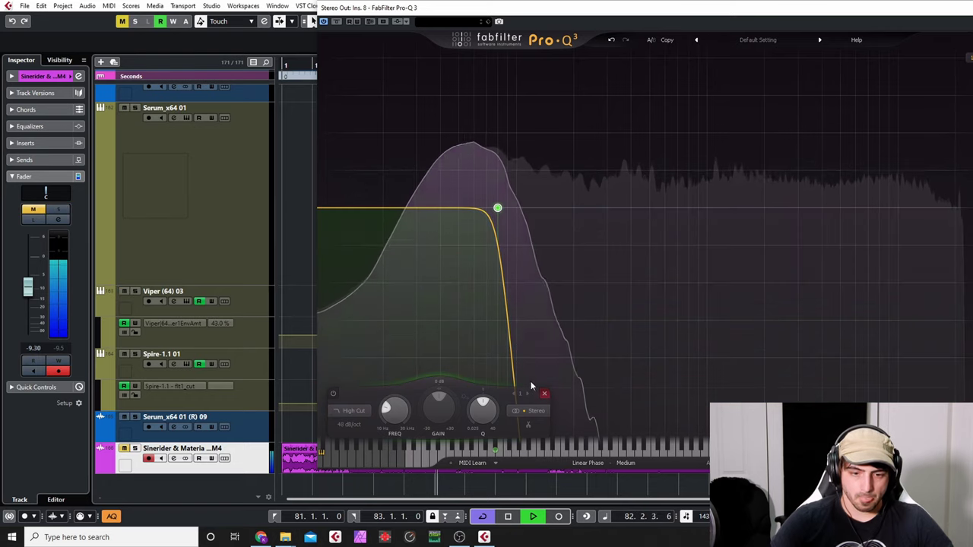
# Stop playback and raise the Pro-Q 3 high-cut from 80 Hz to about 102 Hz
pyautogui.press('space')
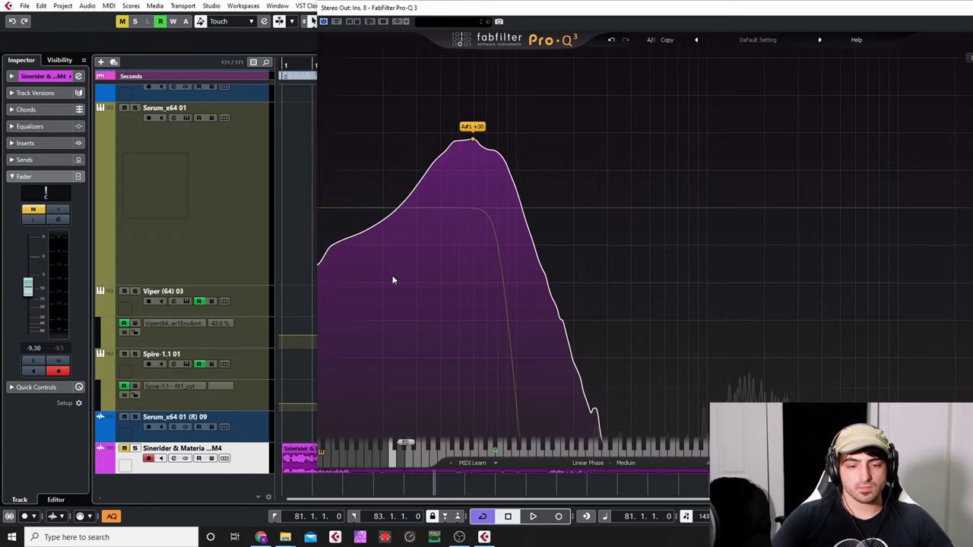
pyautogui.click(496, 208)
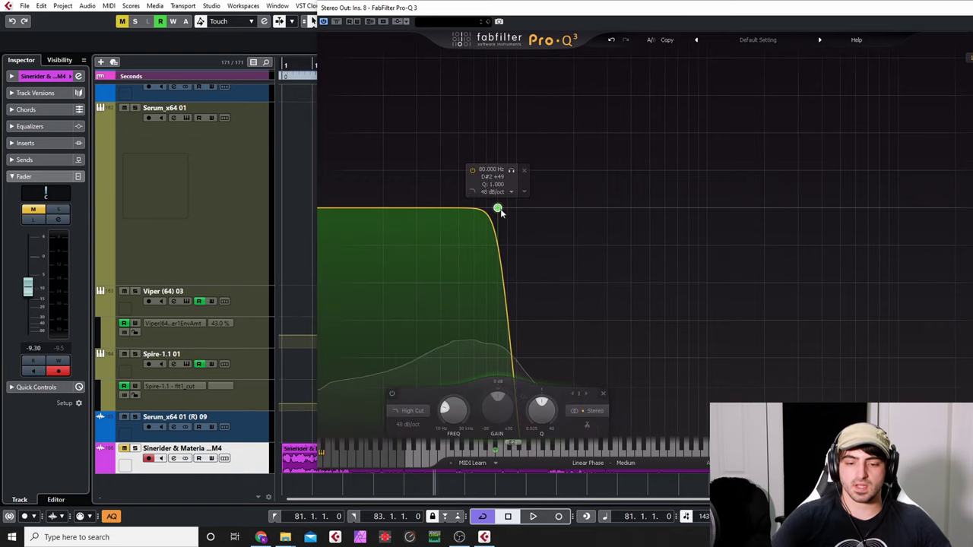
pyautogui.moveTo(497, 207)
pyautogui.mouseDown()
pyautogui.moveTo(579, 209)
pyautogui.moveTo(514, 209)
pyautogui.mouseUp()
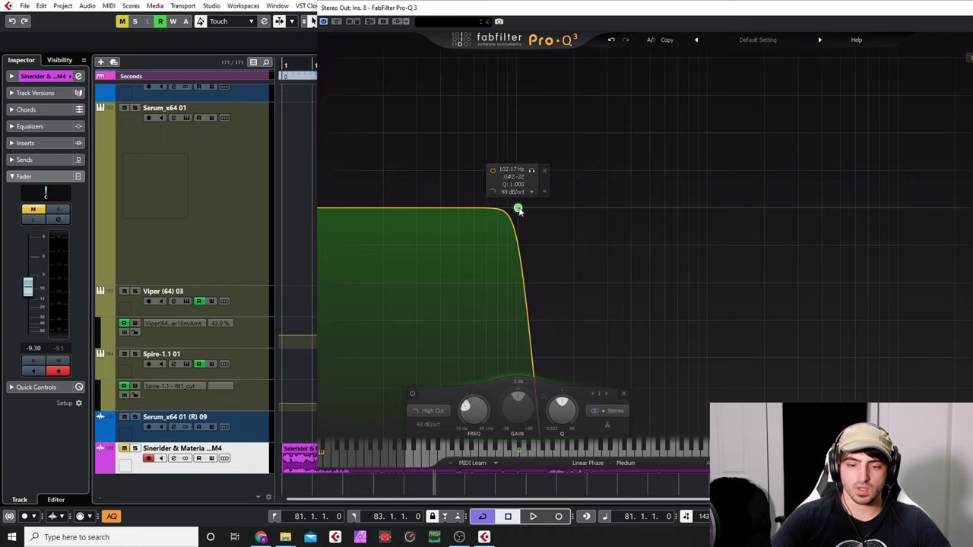